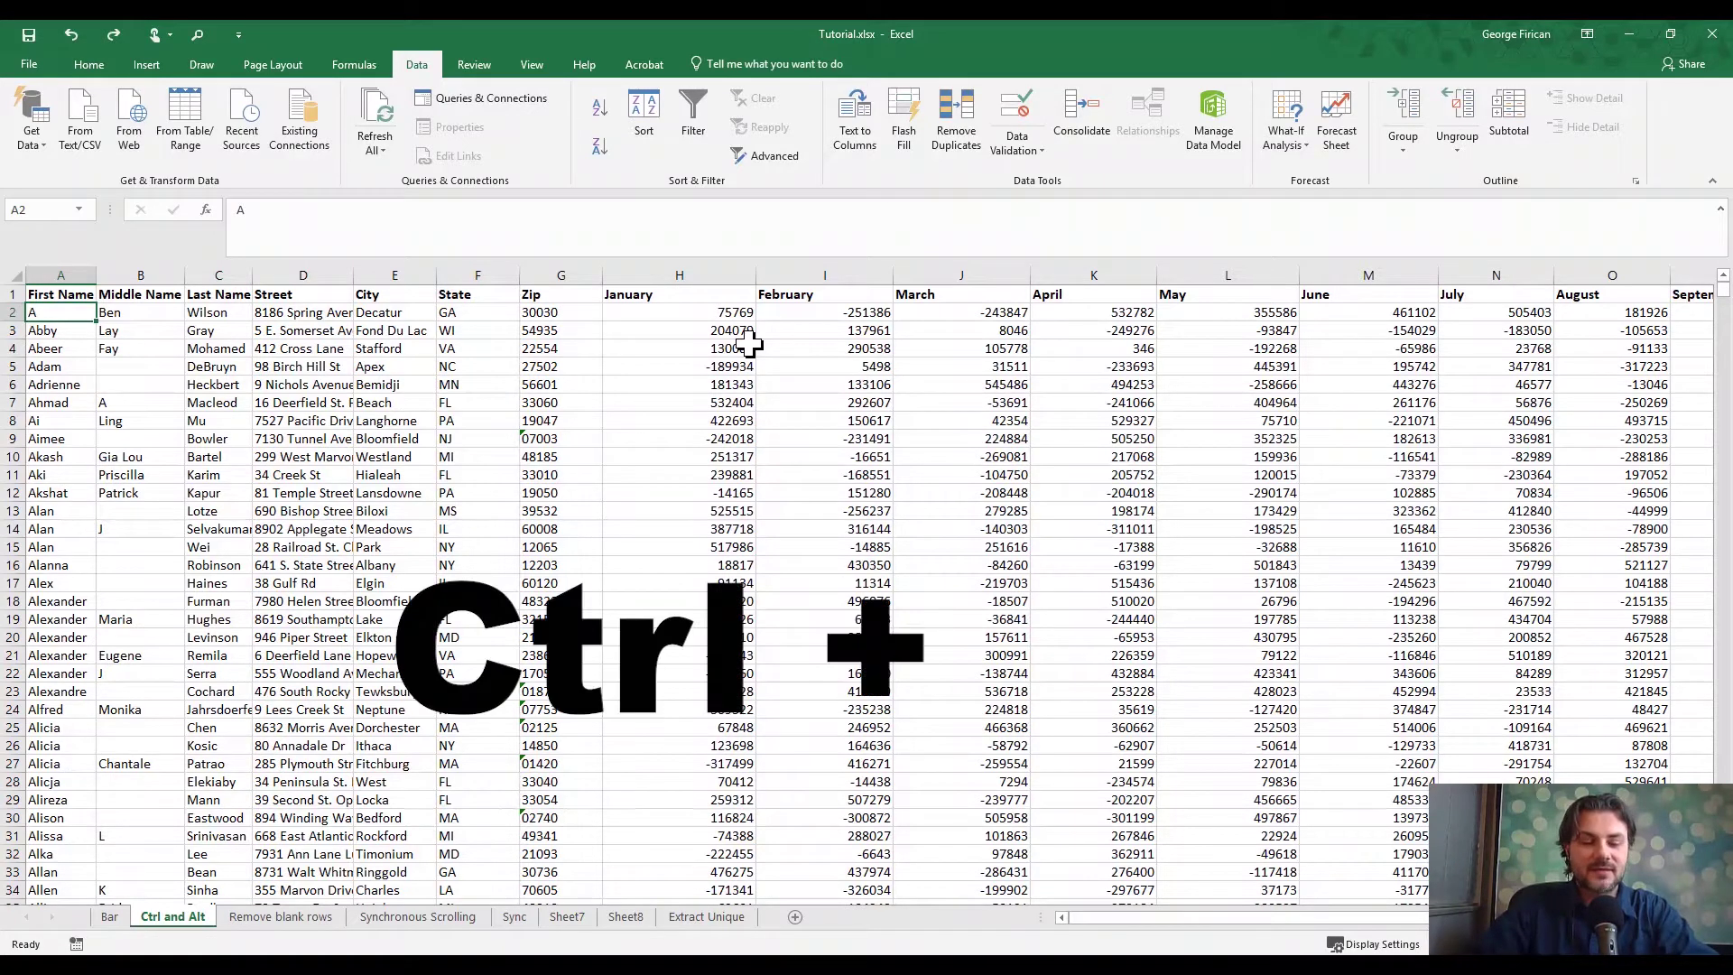
- Jump from A2 to the last filled cell of row 2 and back, and down column A's data block and back up
{"action": "key", "text": "ctrl+Right"}
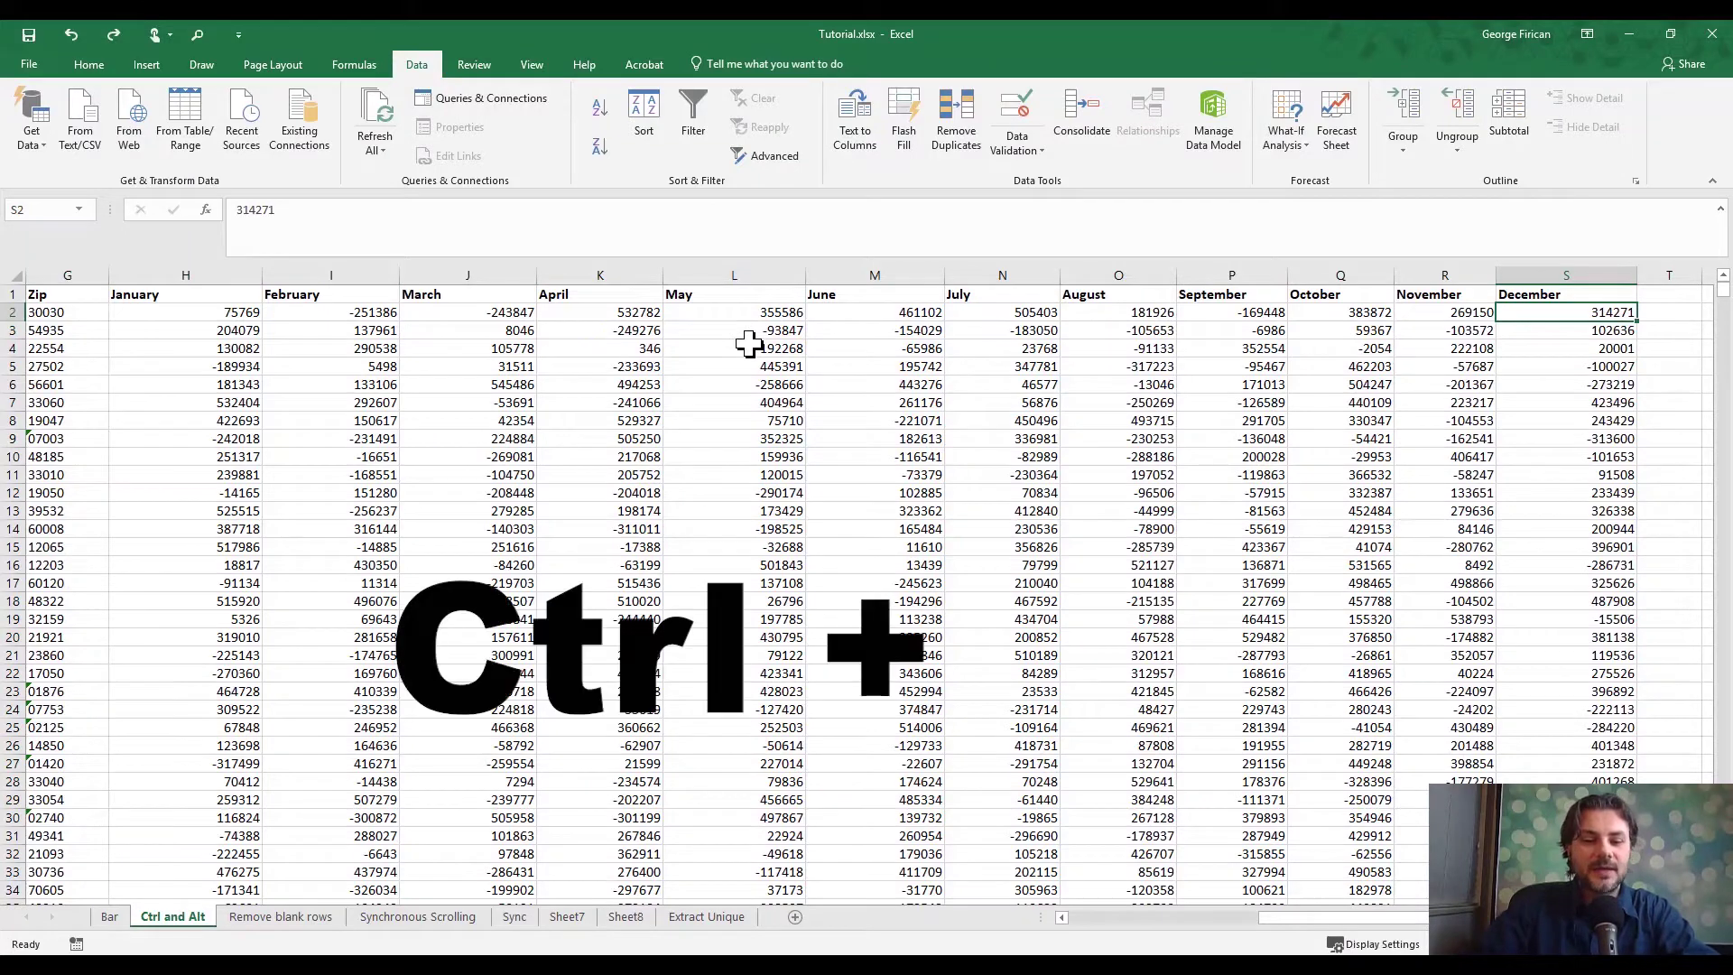
{"action": "key", "text": "ctrl+Left"}
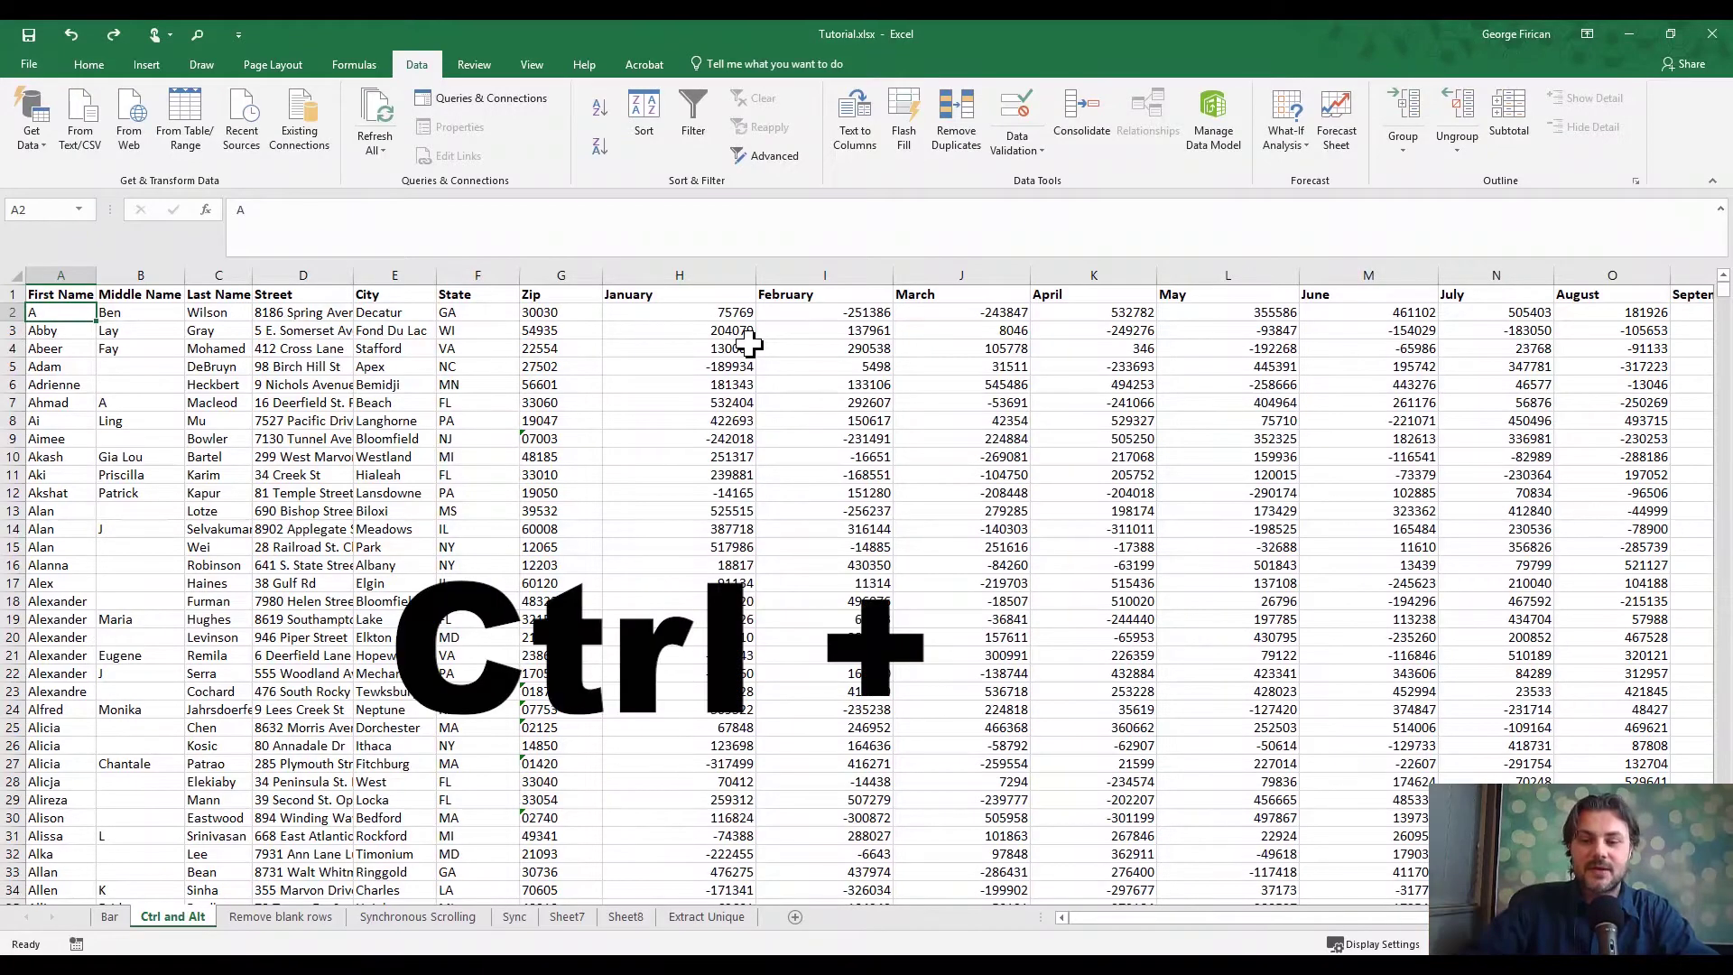
{"action": "key", "text": "ctrl+Down"}
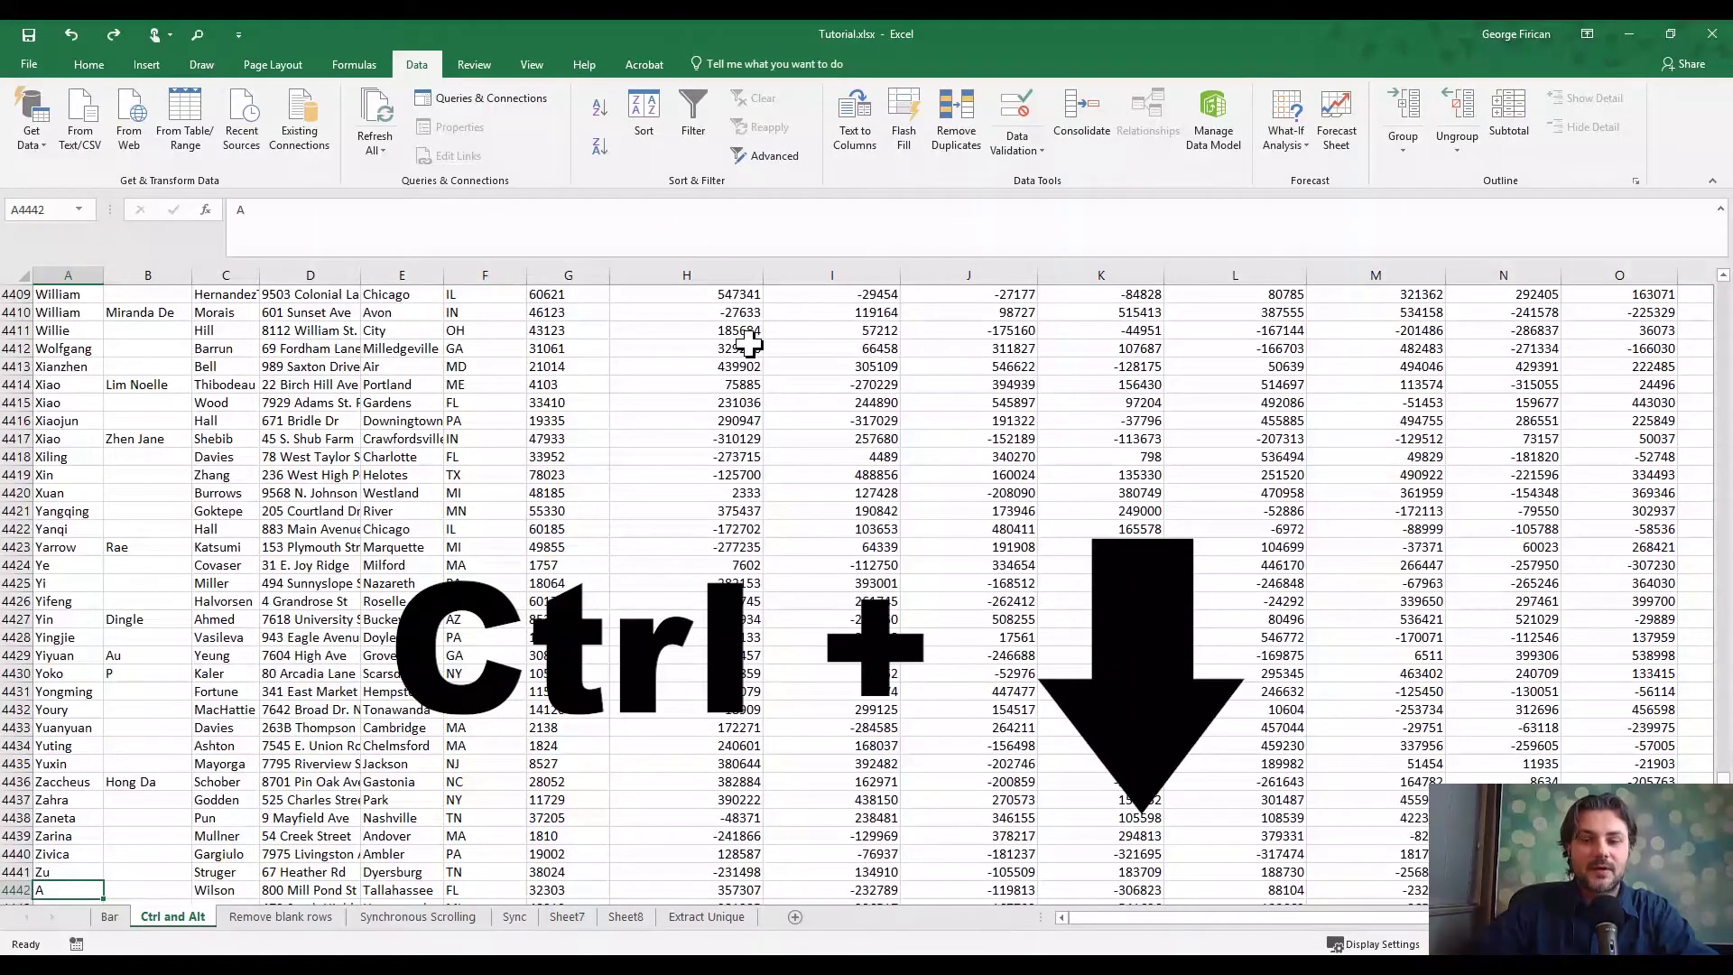
{"action": "key", "text": "ctrl+Up"}
- From the First Name header, jump to the last cell of column A's continuous data block and return to A1
{"action": "key", "text": "Right"}
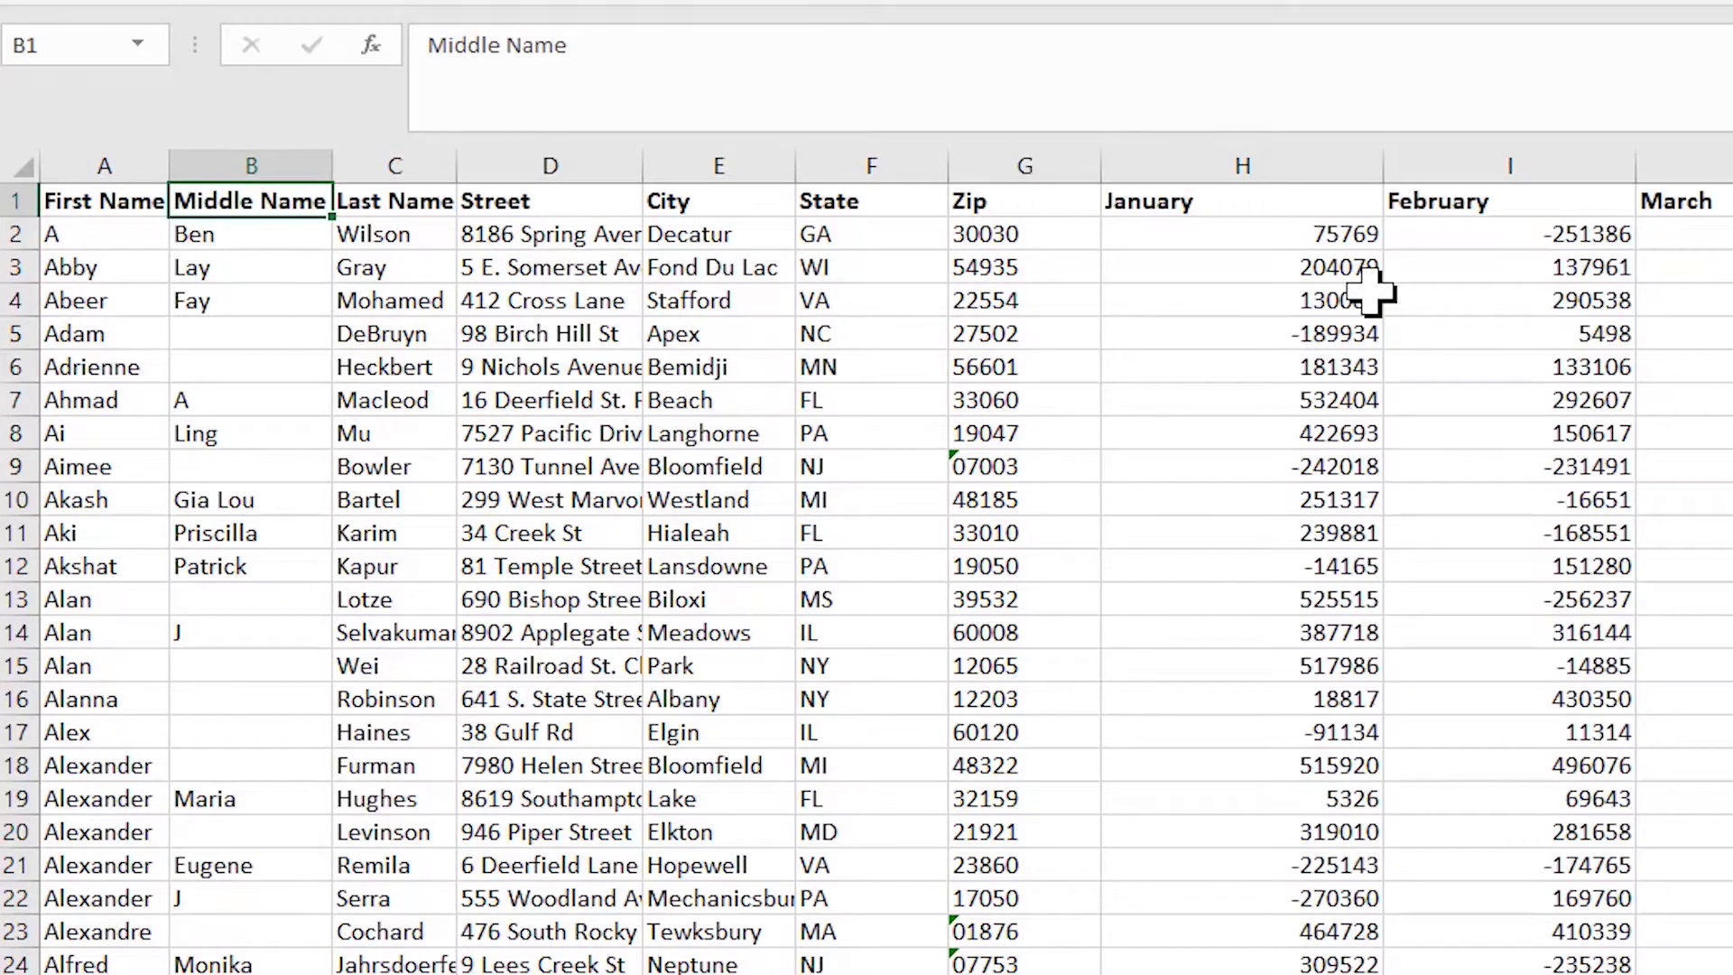
{"action": "key", "text": "Left"}
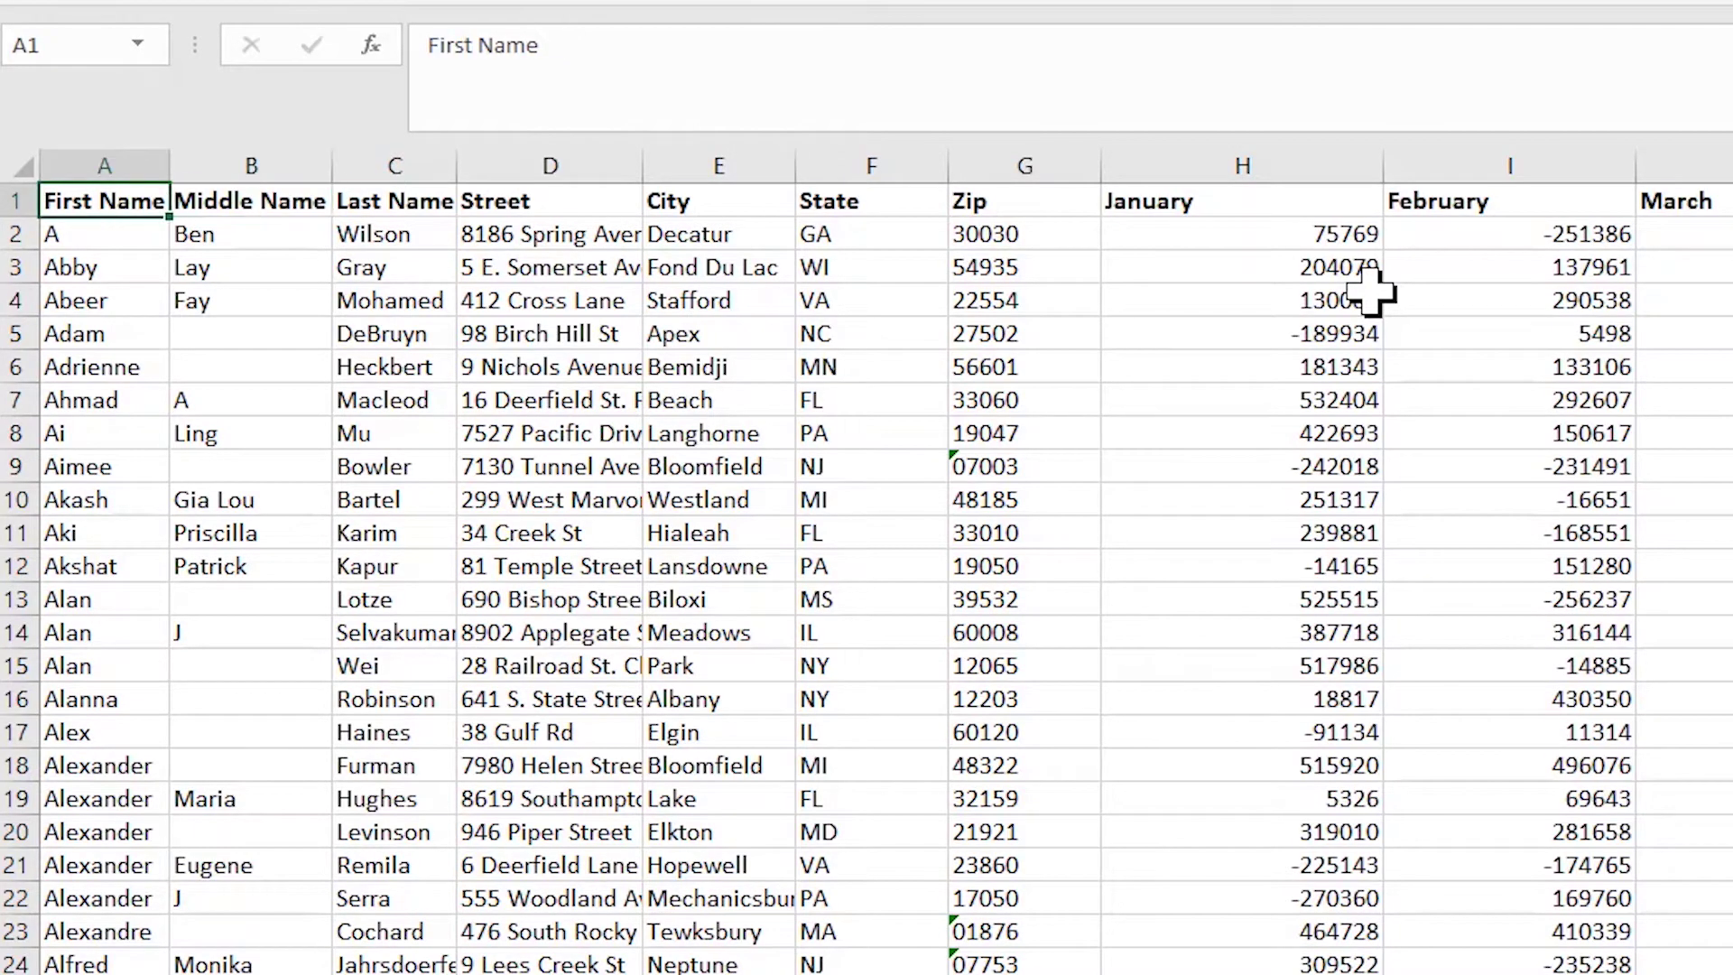
{"action": "key", "text": "ctrl+Down"}
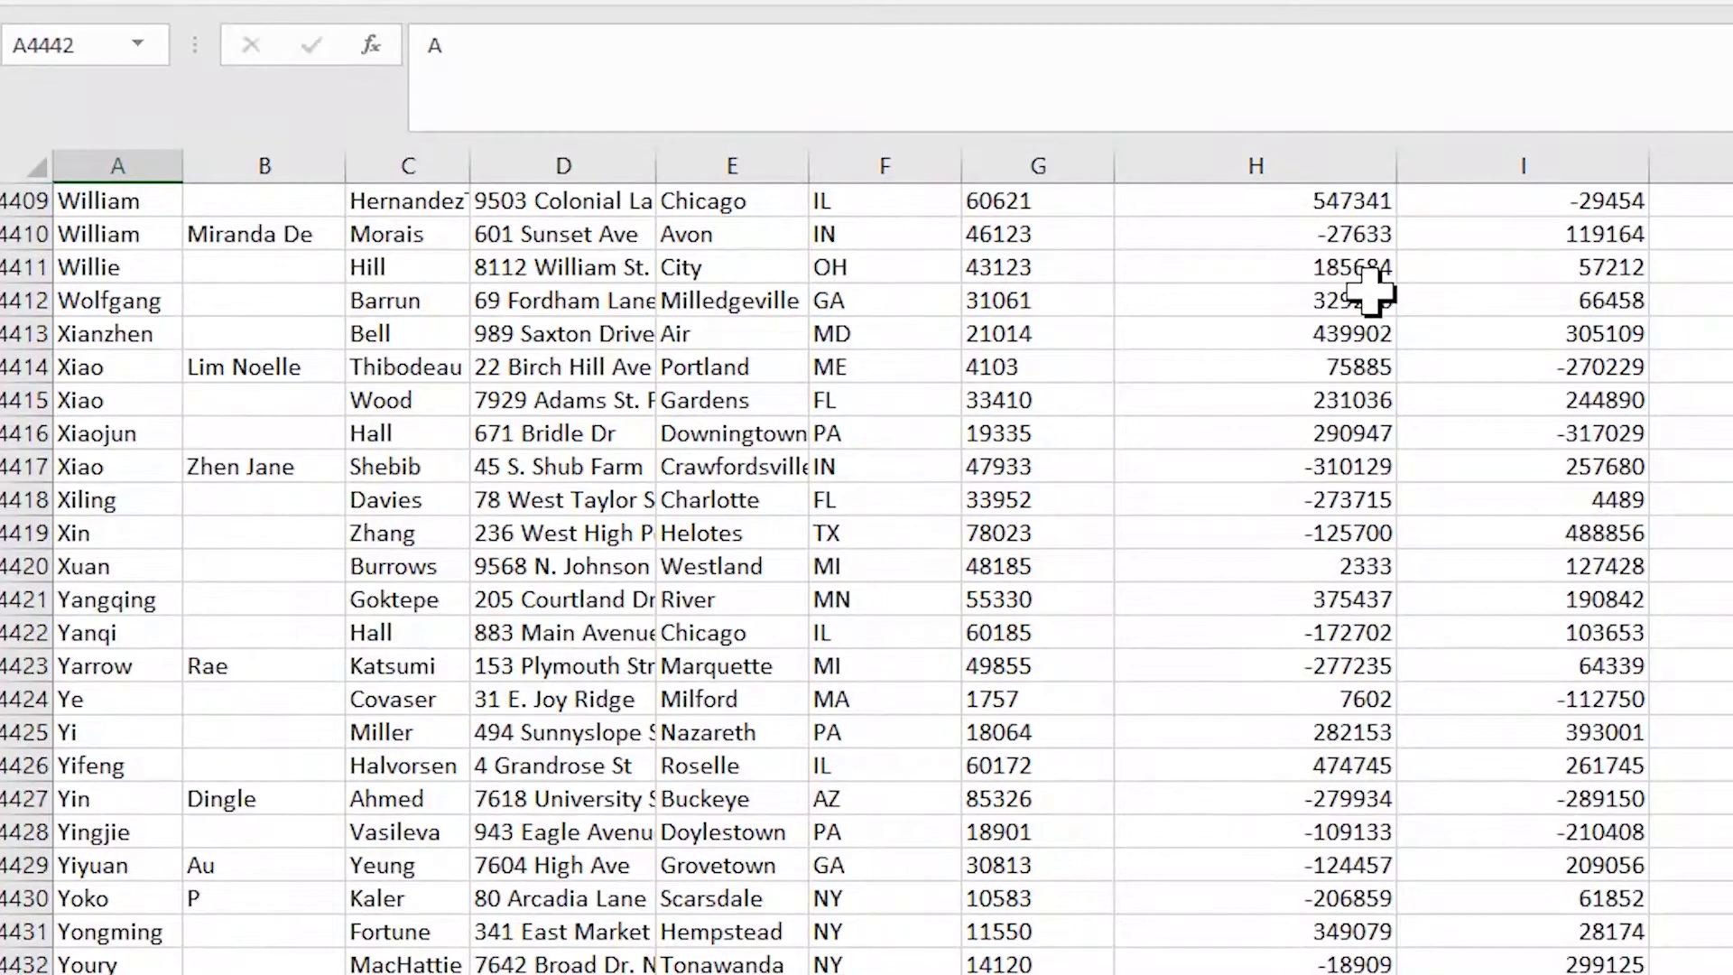
{"action": "key", "text": "ctrl+Up"}
- Jump down the Middle Name column from one data block edge to the next, and back up to its header
{"action": "key", "text": "Right"}
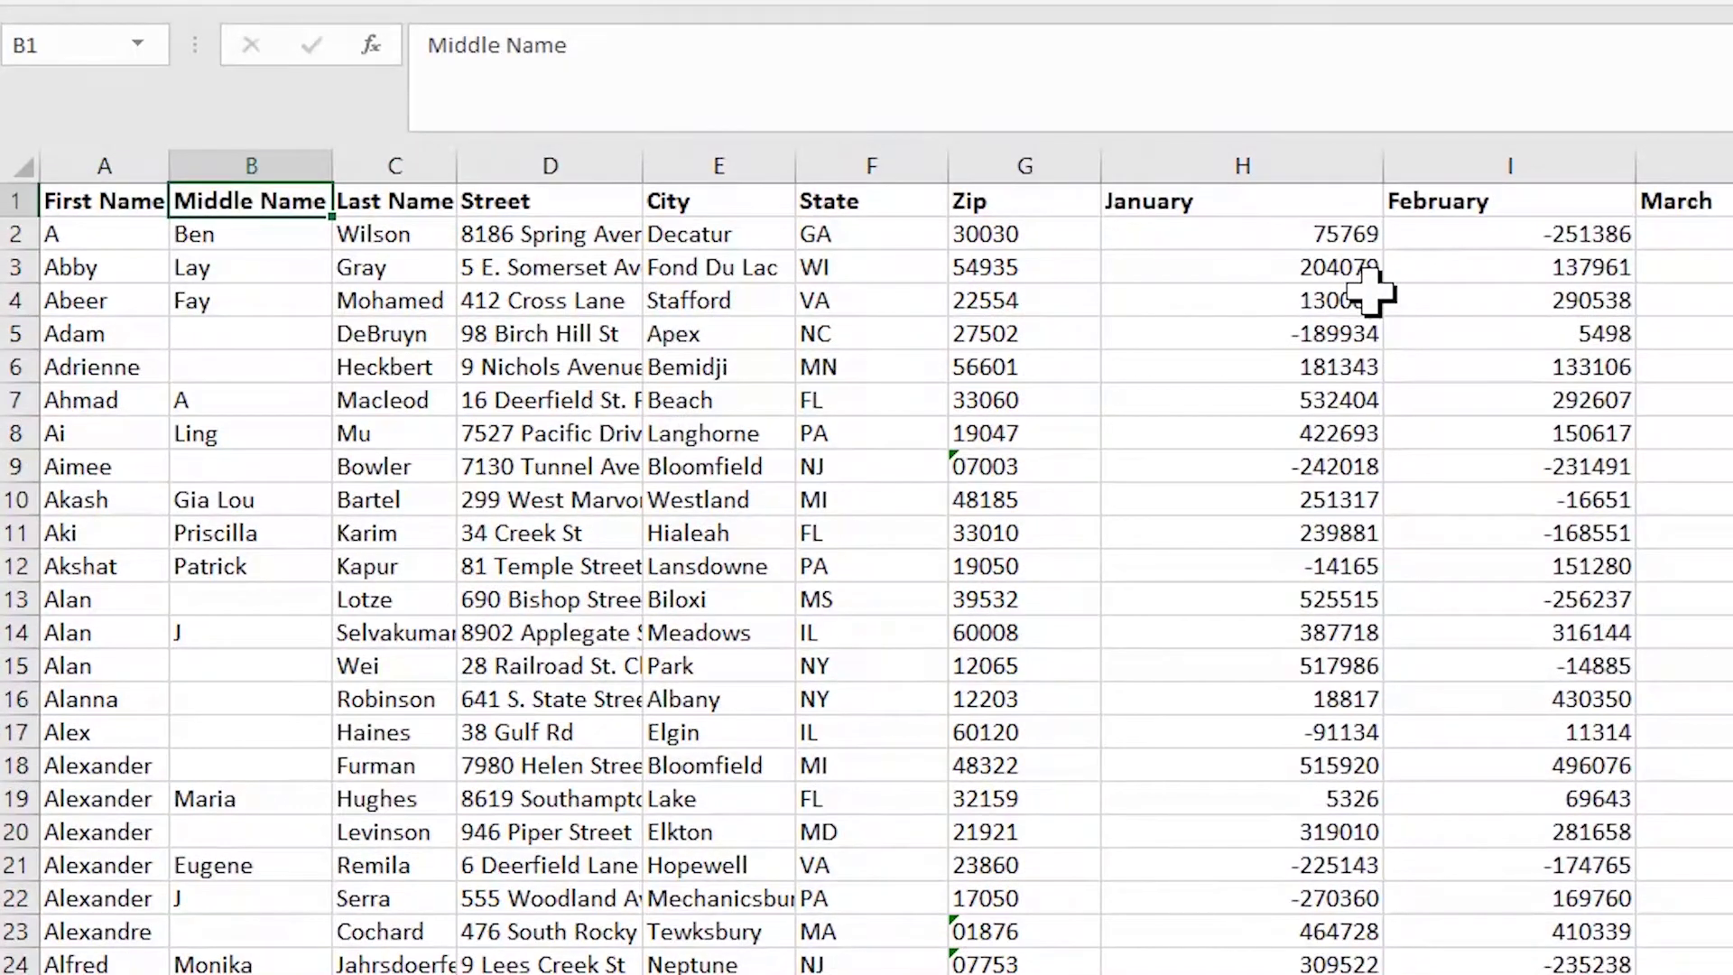
{"action": "key", "text": "ctrl+Down"}
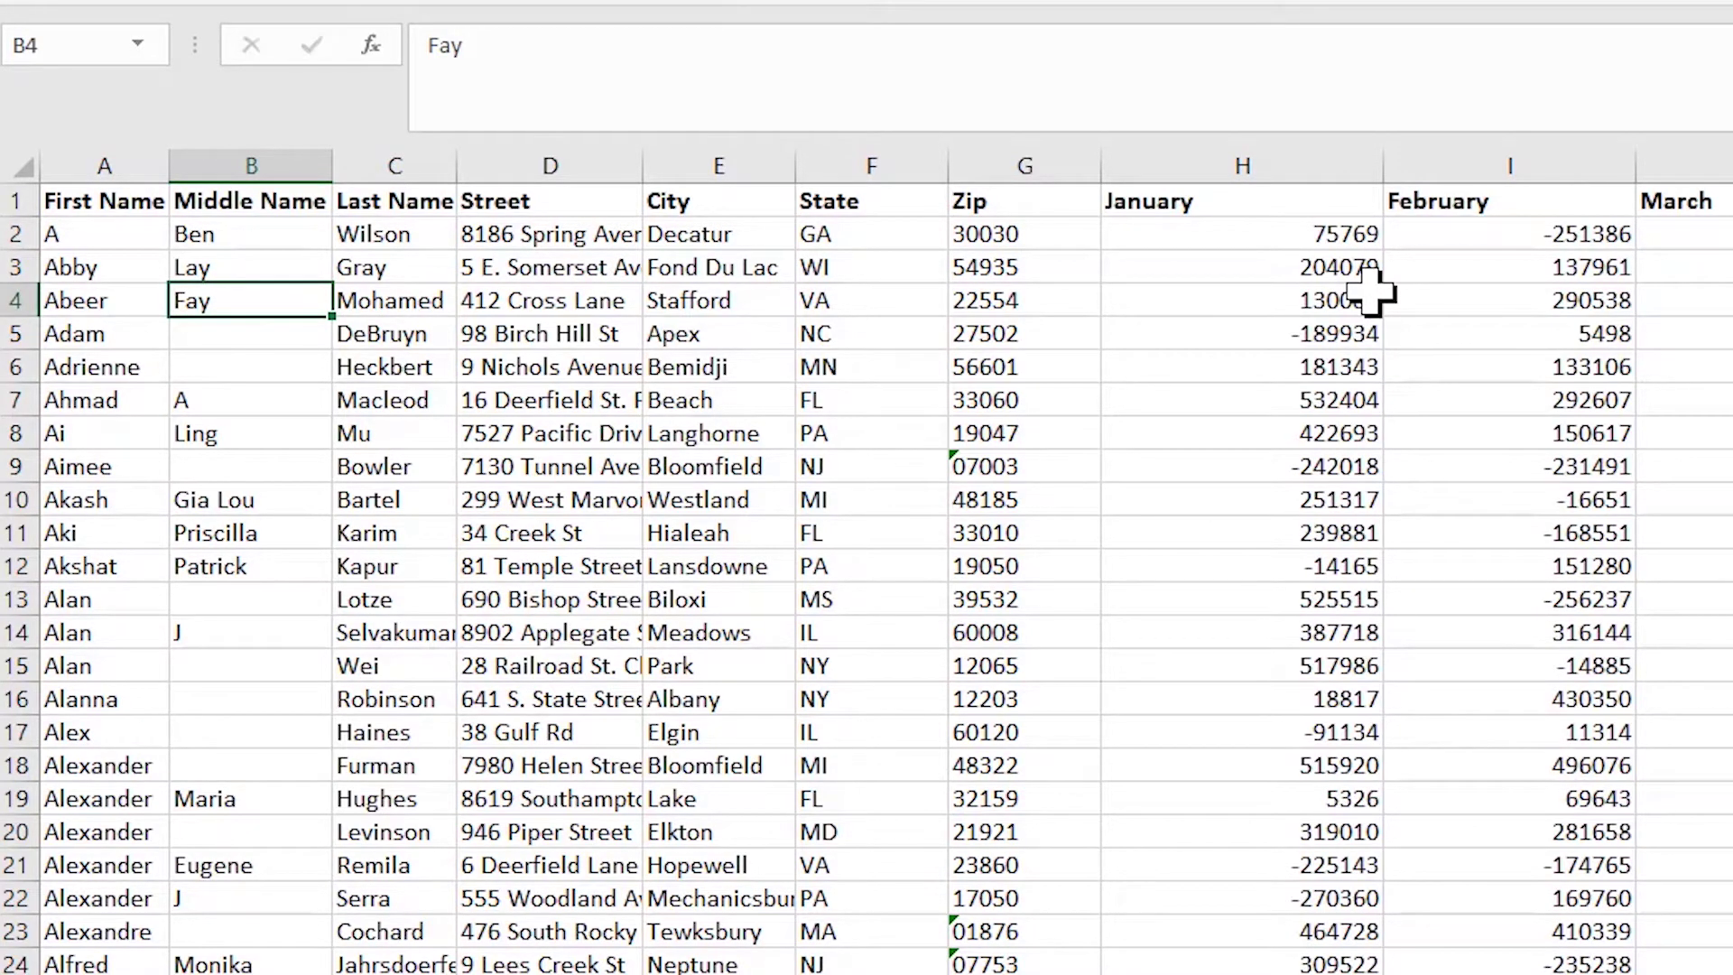
{"action": "key", "text": "ctrl+Down"}
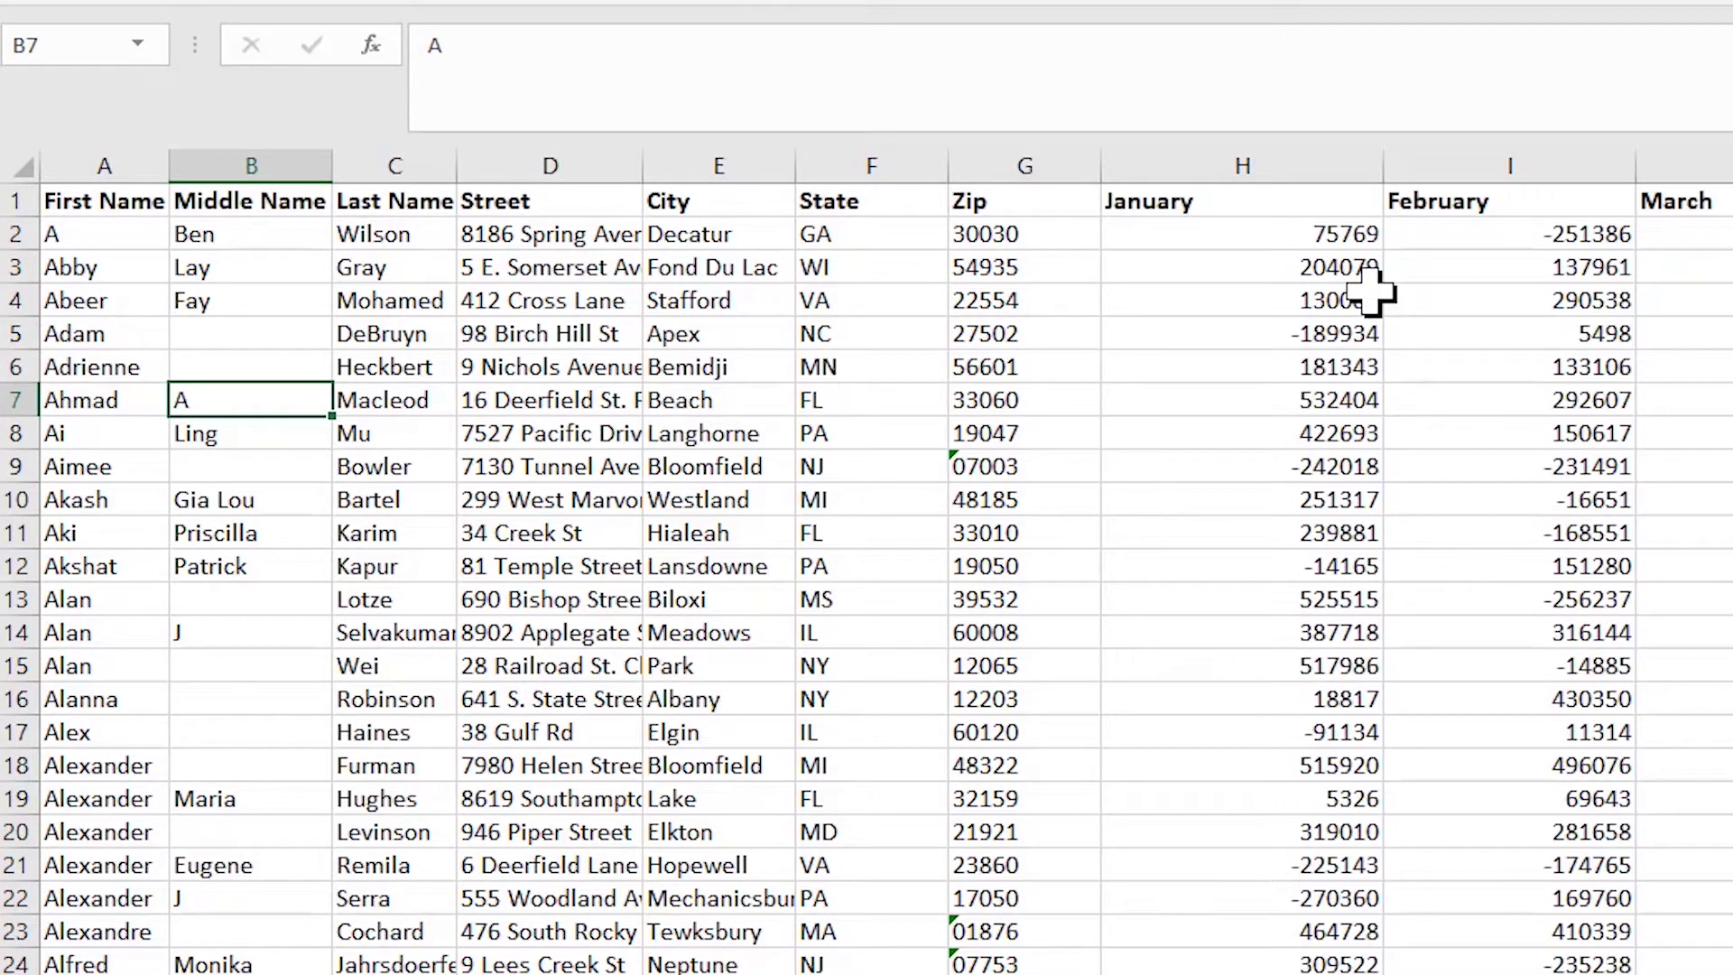
{"action": "key", "text": "ctrl+Down"}
{"action": "key", "text": "ctrl+Down"}
{"action": "key", "text": "ctrl+Down"}
{"action": "key", "text": "ctrl+Down"}
{"action": "key", "text": "ctrl+Down"}
{"action": "key", "text": "ctrl+Up"}
{"action": "key", "text": "ctrl+Up"}
{"action": "key", "text": "ctrl+Up"}
{"action": "key", "text": "ctrl+Up"}
{"action": "key", "text": "ctrl+Up"}
{"action": "key", "text": "ctrl+Up"}
{"action": "key", "text": "ctrl+Up"}
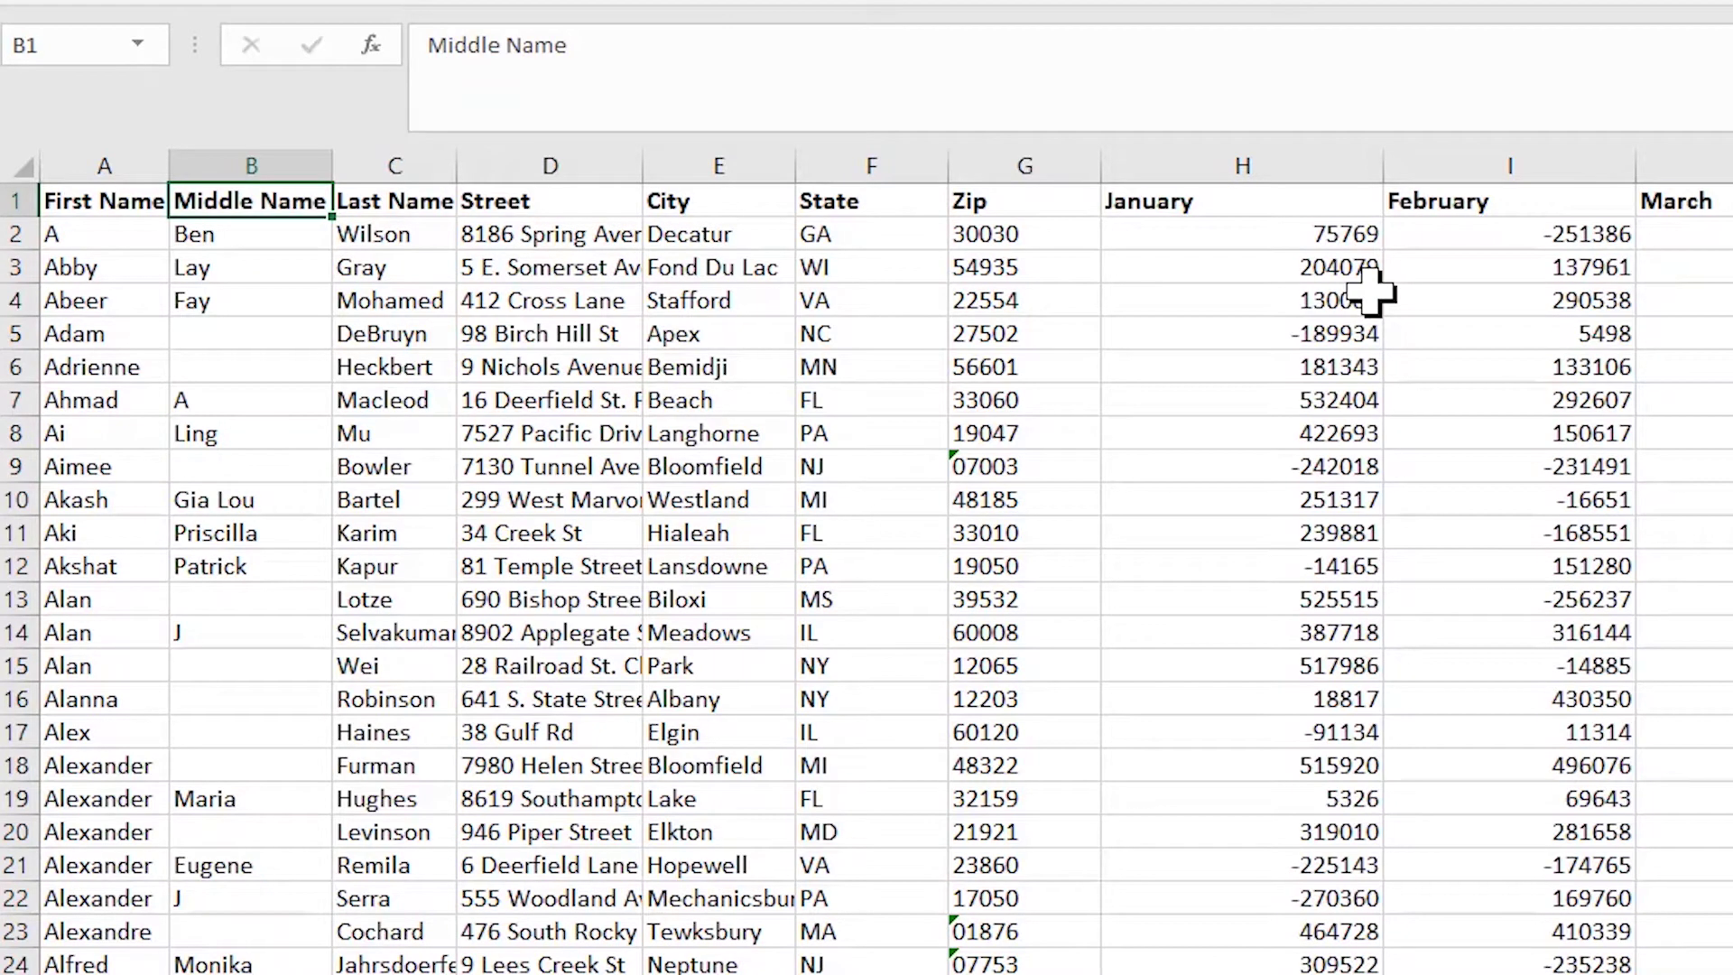
- Jump along the header row from First Name to December and back to A1
{"action": "key", "text": "ctrl+Left"}
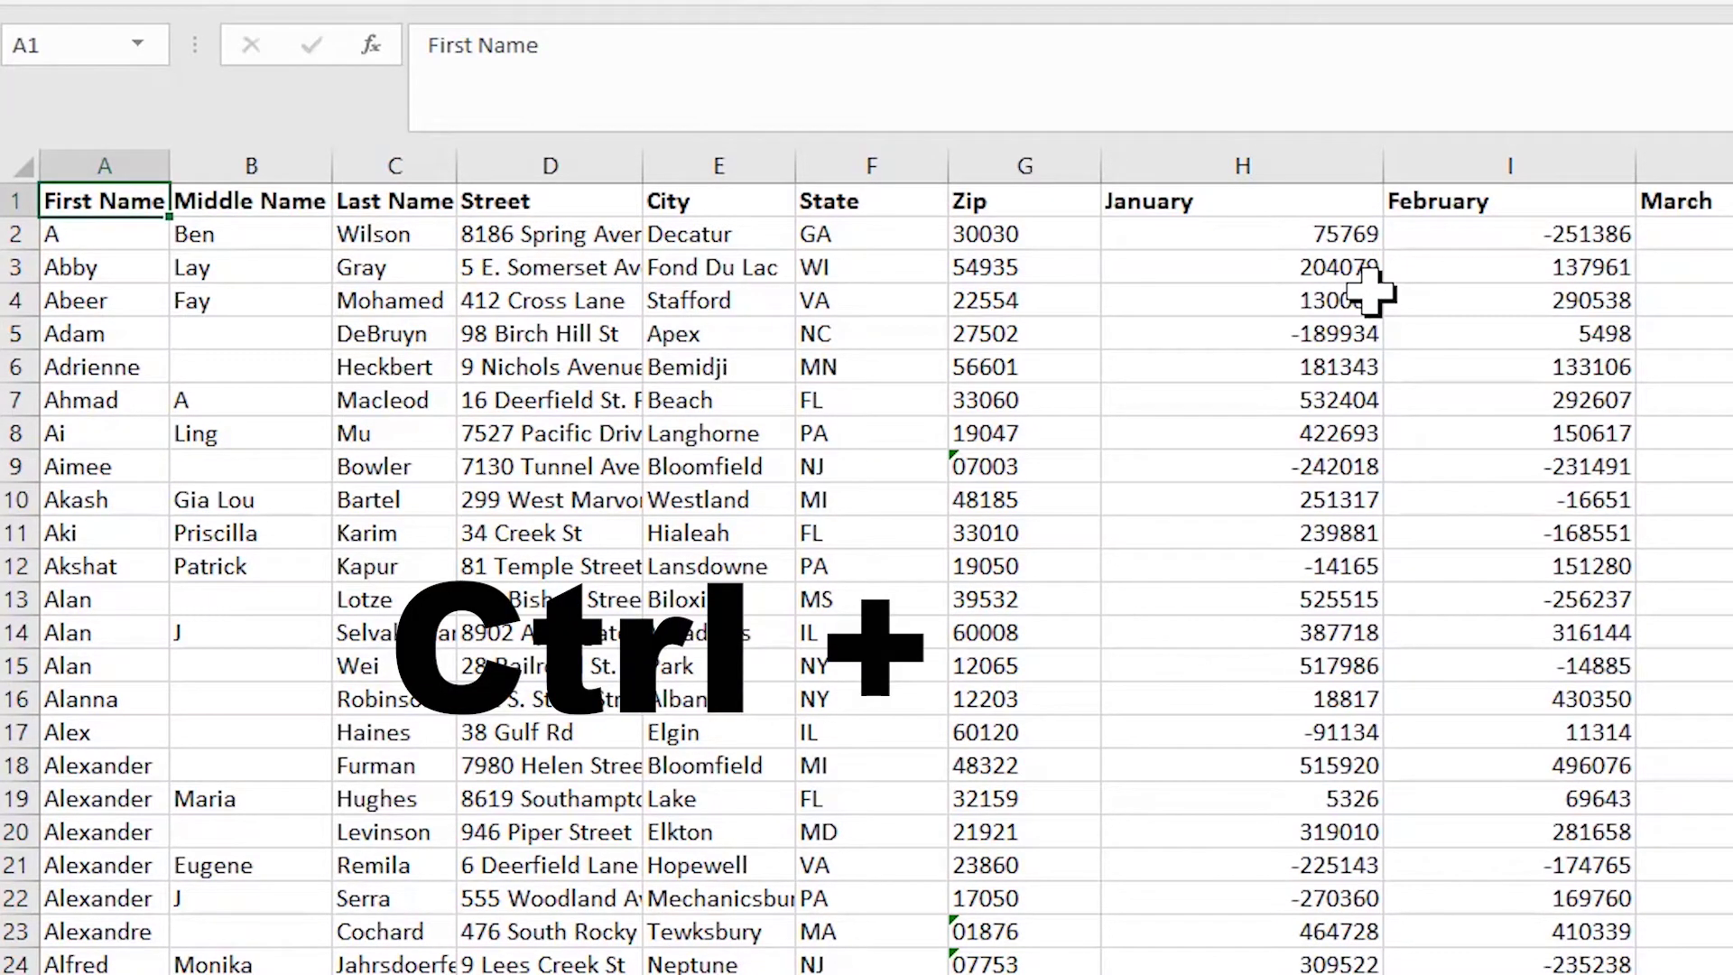
{"action": "key", "text": "ctrl+Right"}
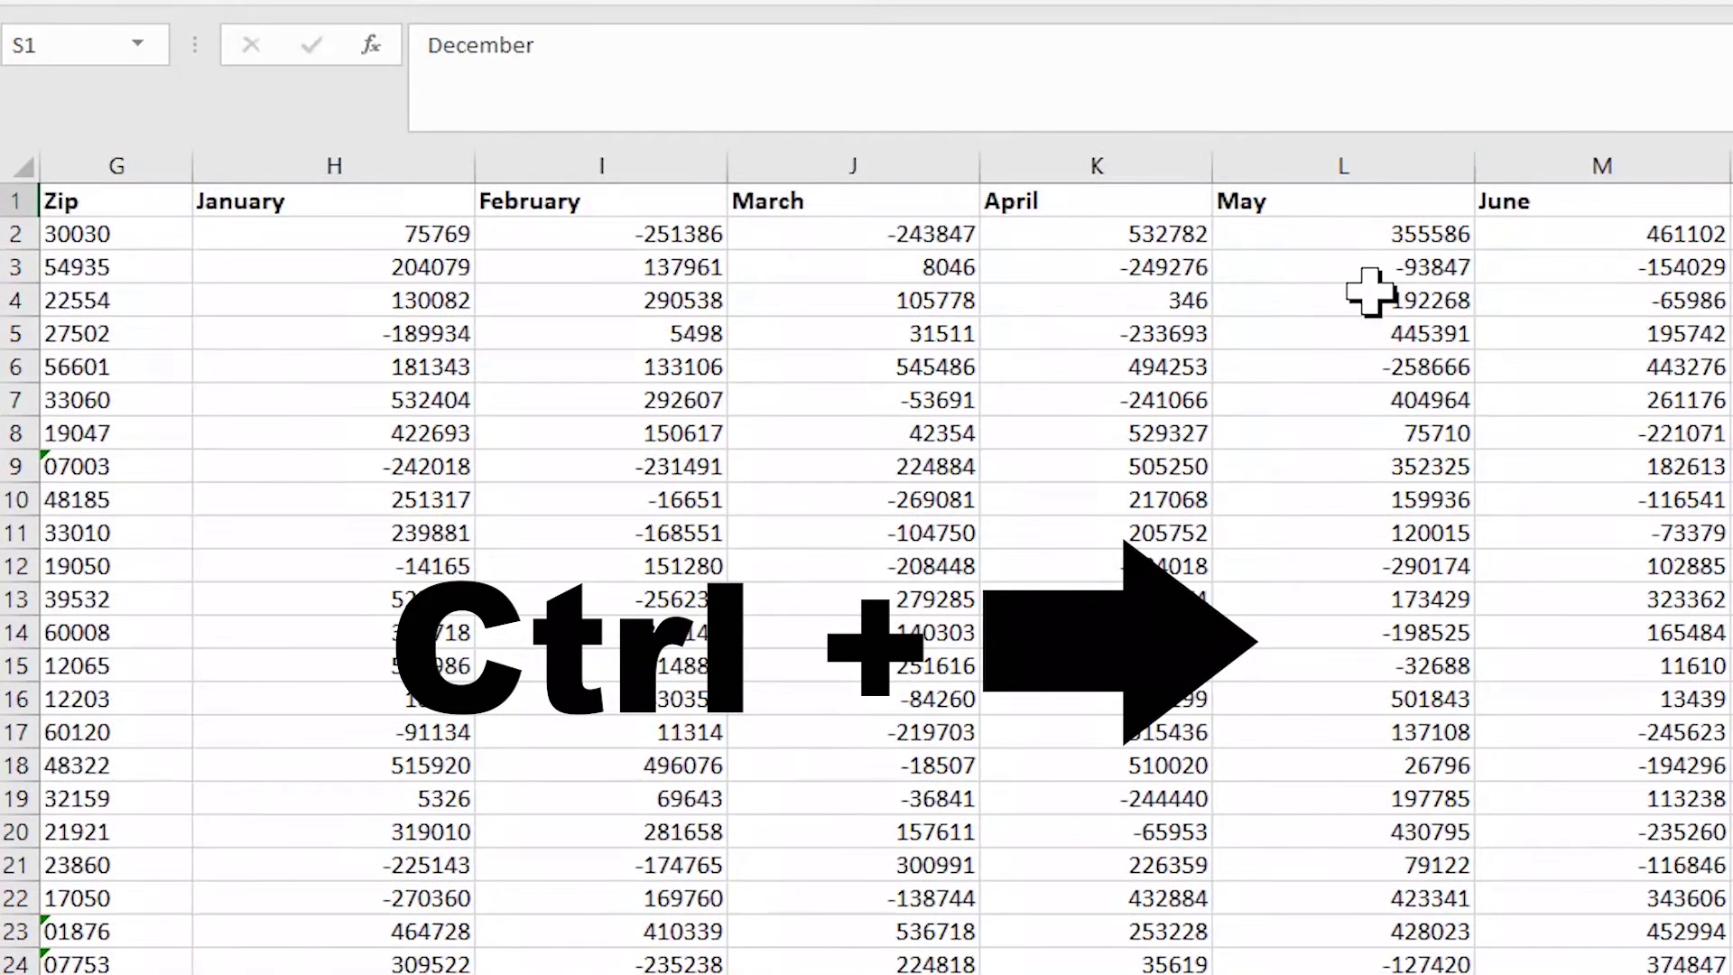
{"action": "key", "text": "ctrl+Left"}
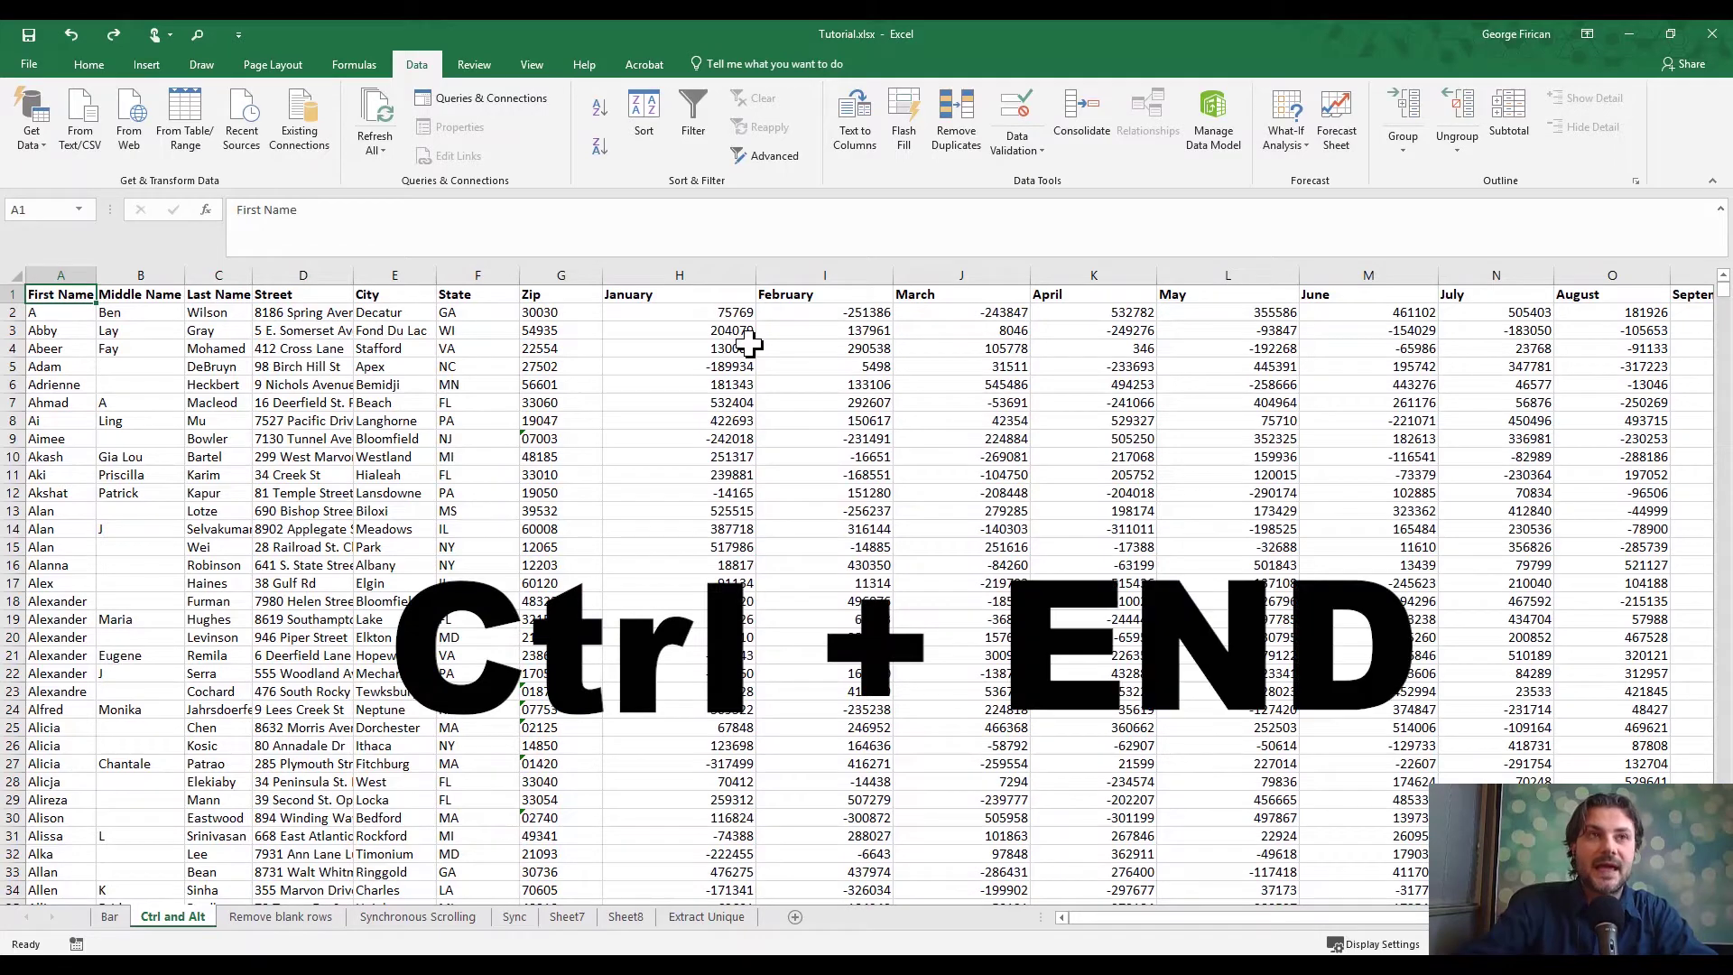
- Jump between A1 and the sheet's last used cell twice, and check the far end of the header row before returning to A1
{"action": "key", "text": "ctrl+End"}
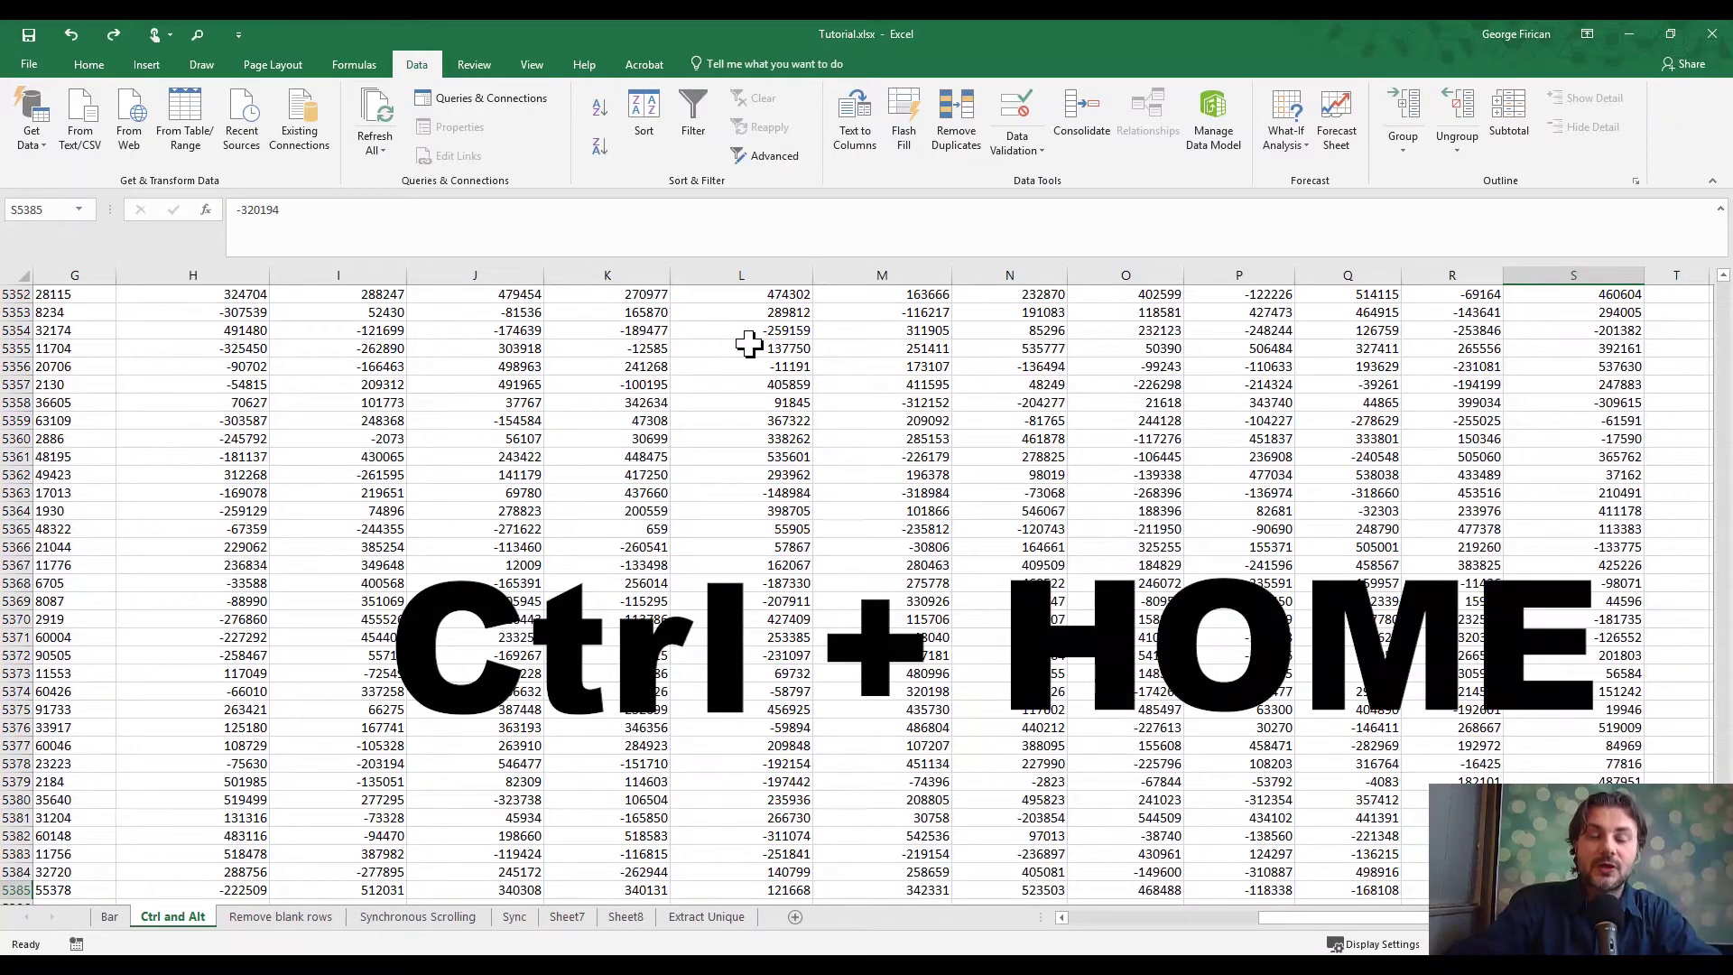
{"action": "key", "text": "ctrl+Home"}
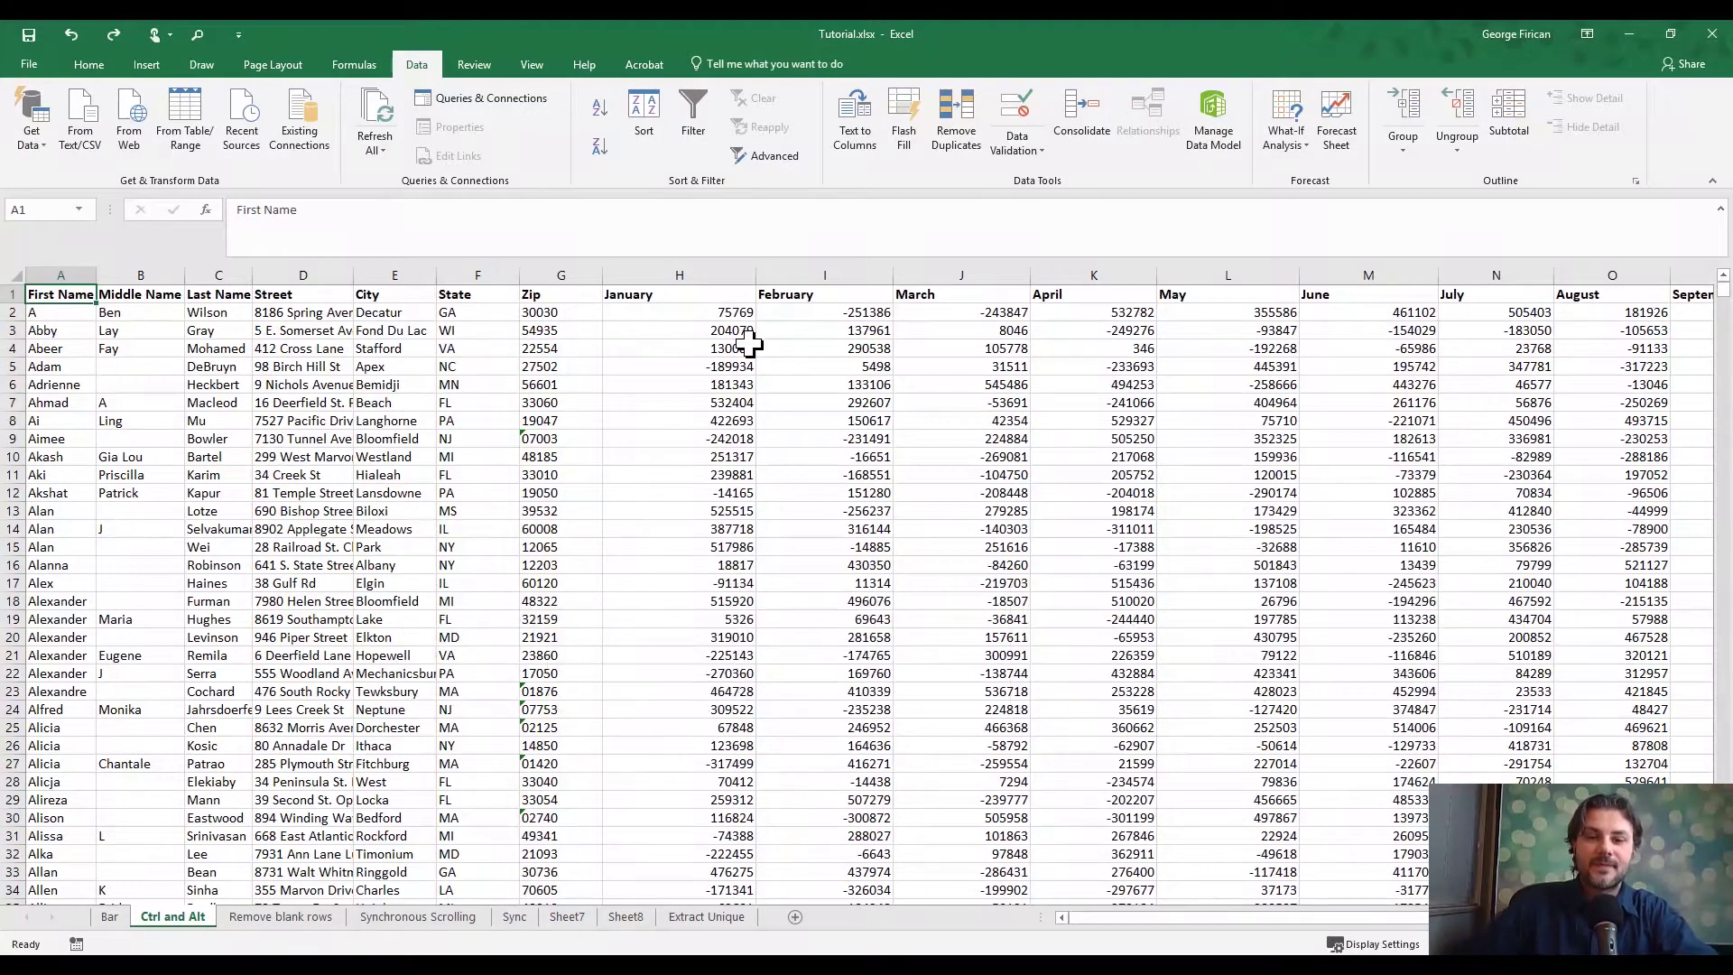
{"action": "key", "text": "ctrl+End"}
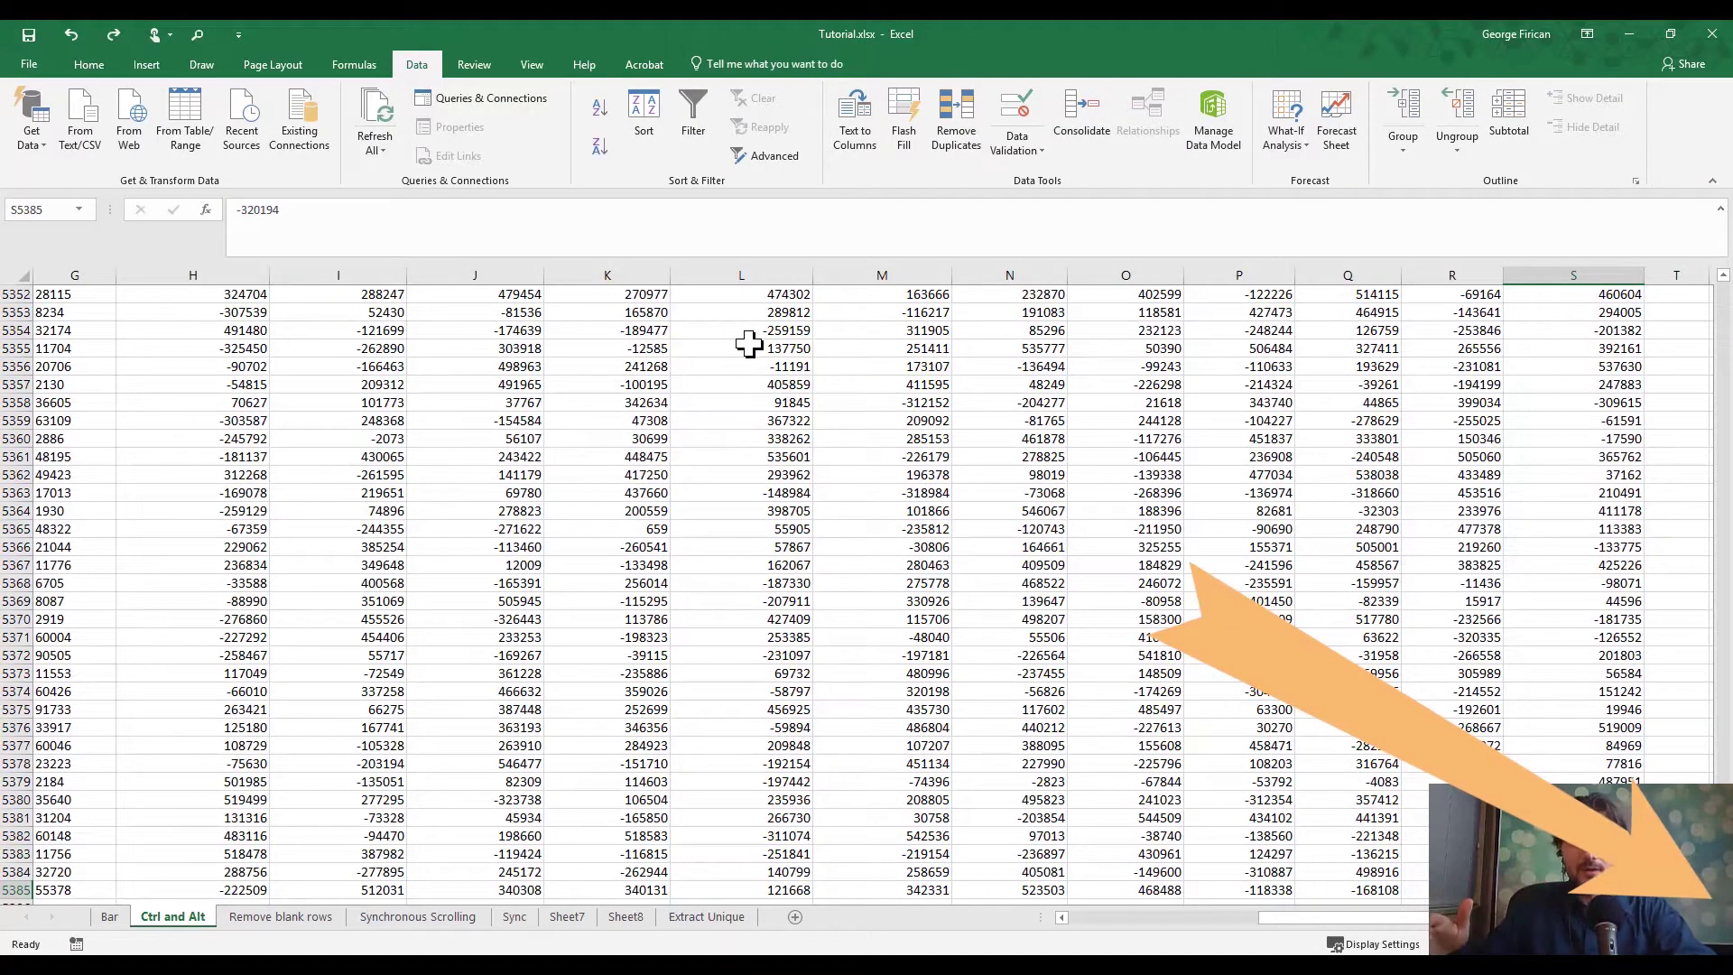
{"action": "key", "text": "ctrl+Home"}
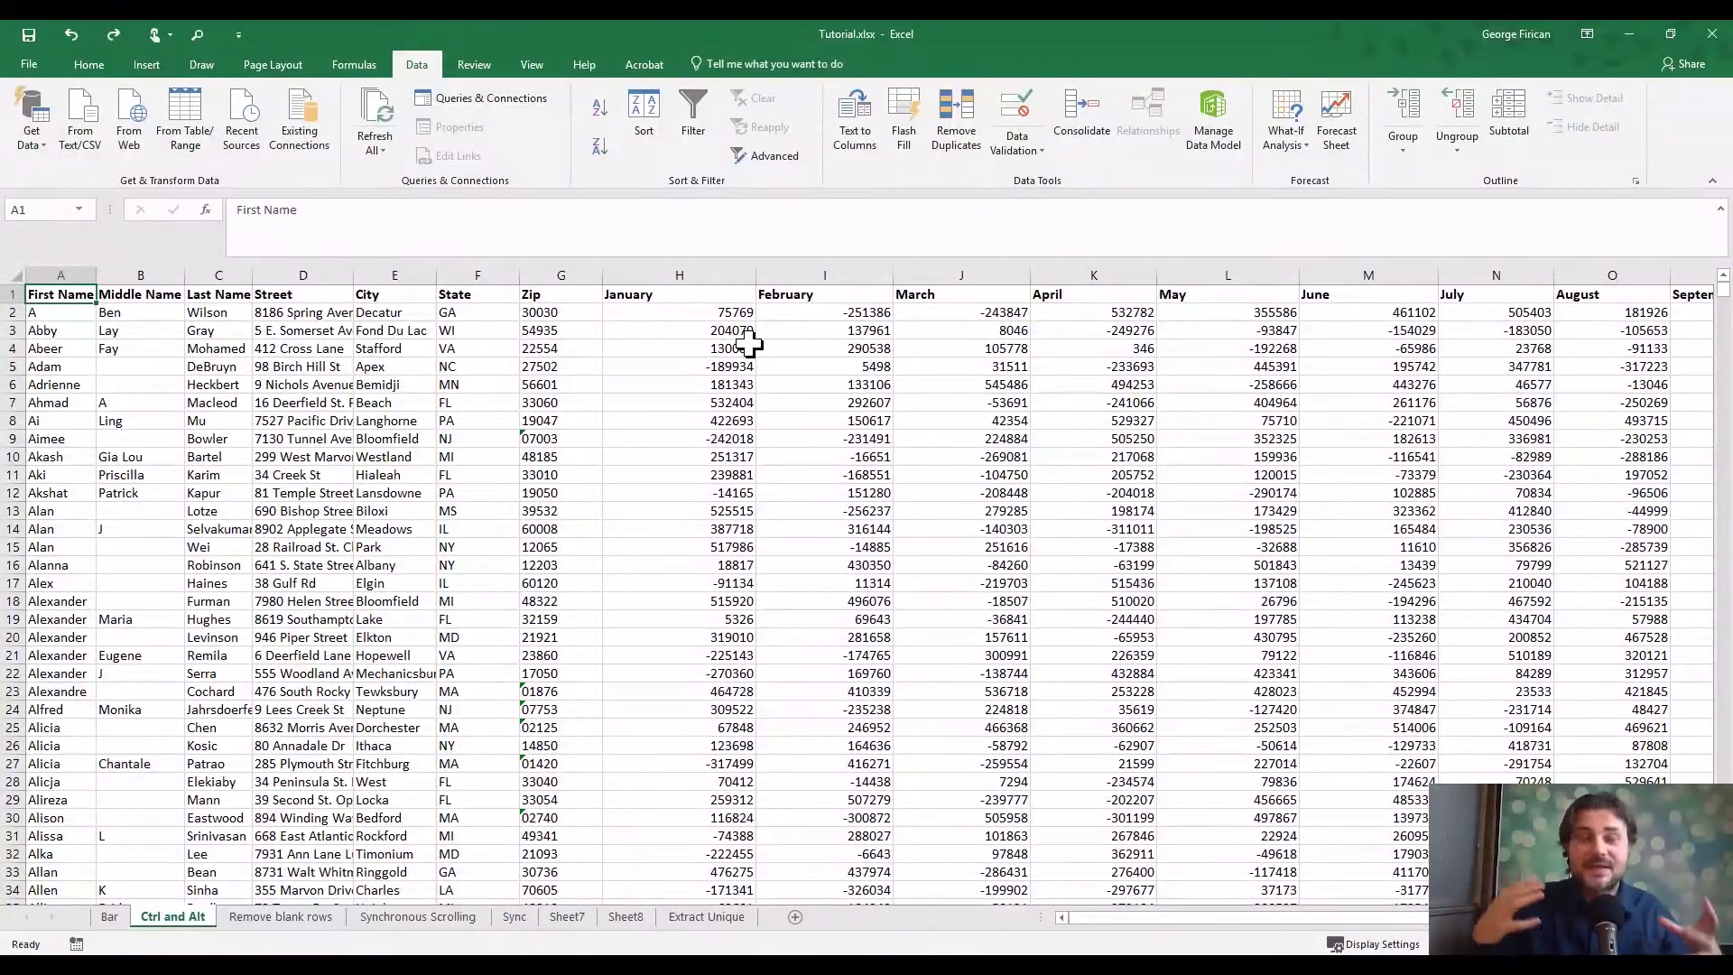
{"action": "key", "text": "ctrl+Right"}
{"action": "key", "text": "ctrl+Left"}
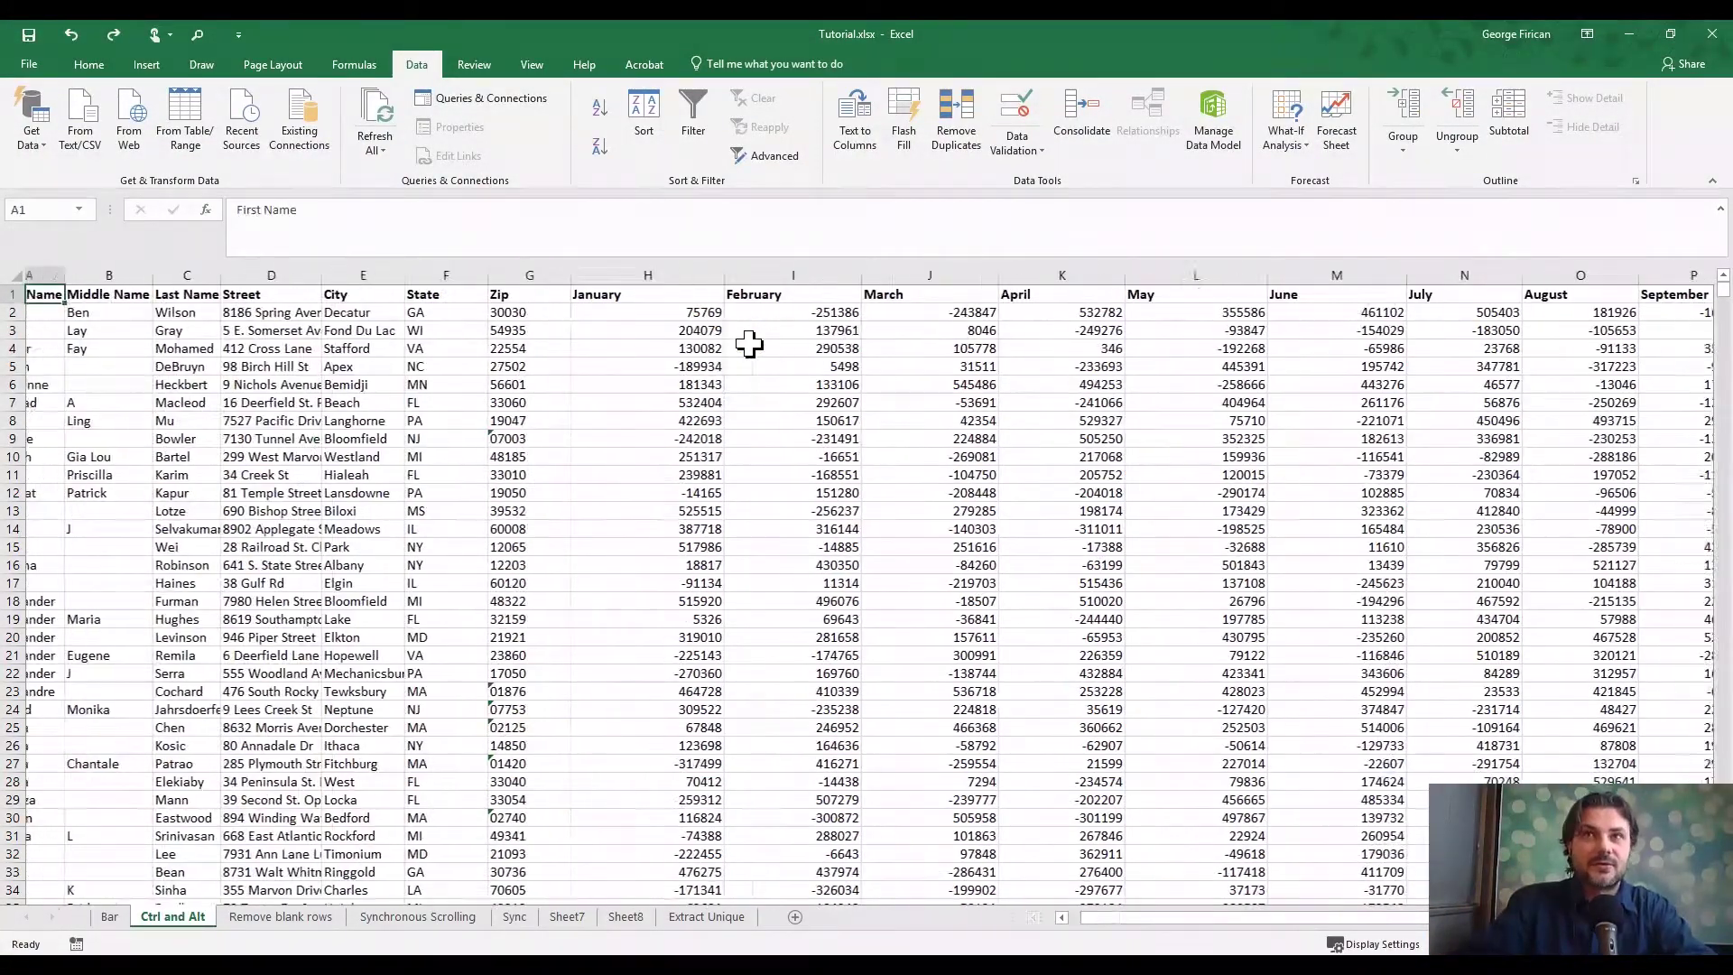
- Select all data from A2 through the last used cell of the sheet, and clear the selection by returning to A1
{"action": "key", "text": "Down"}
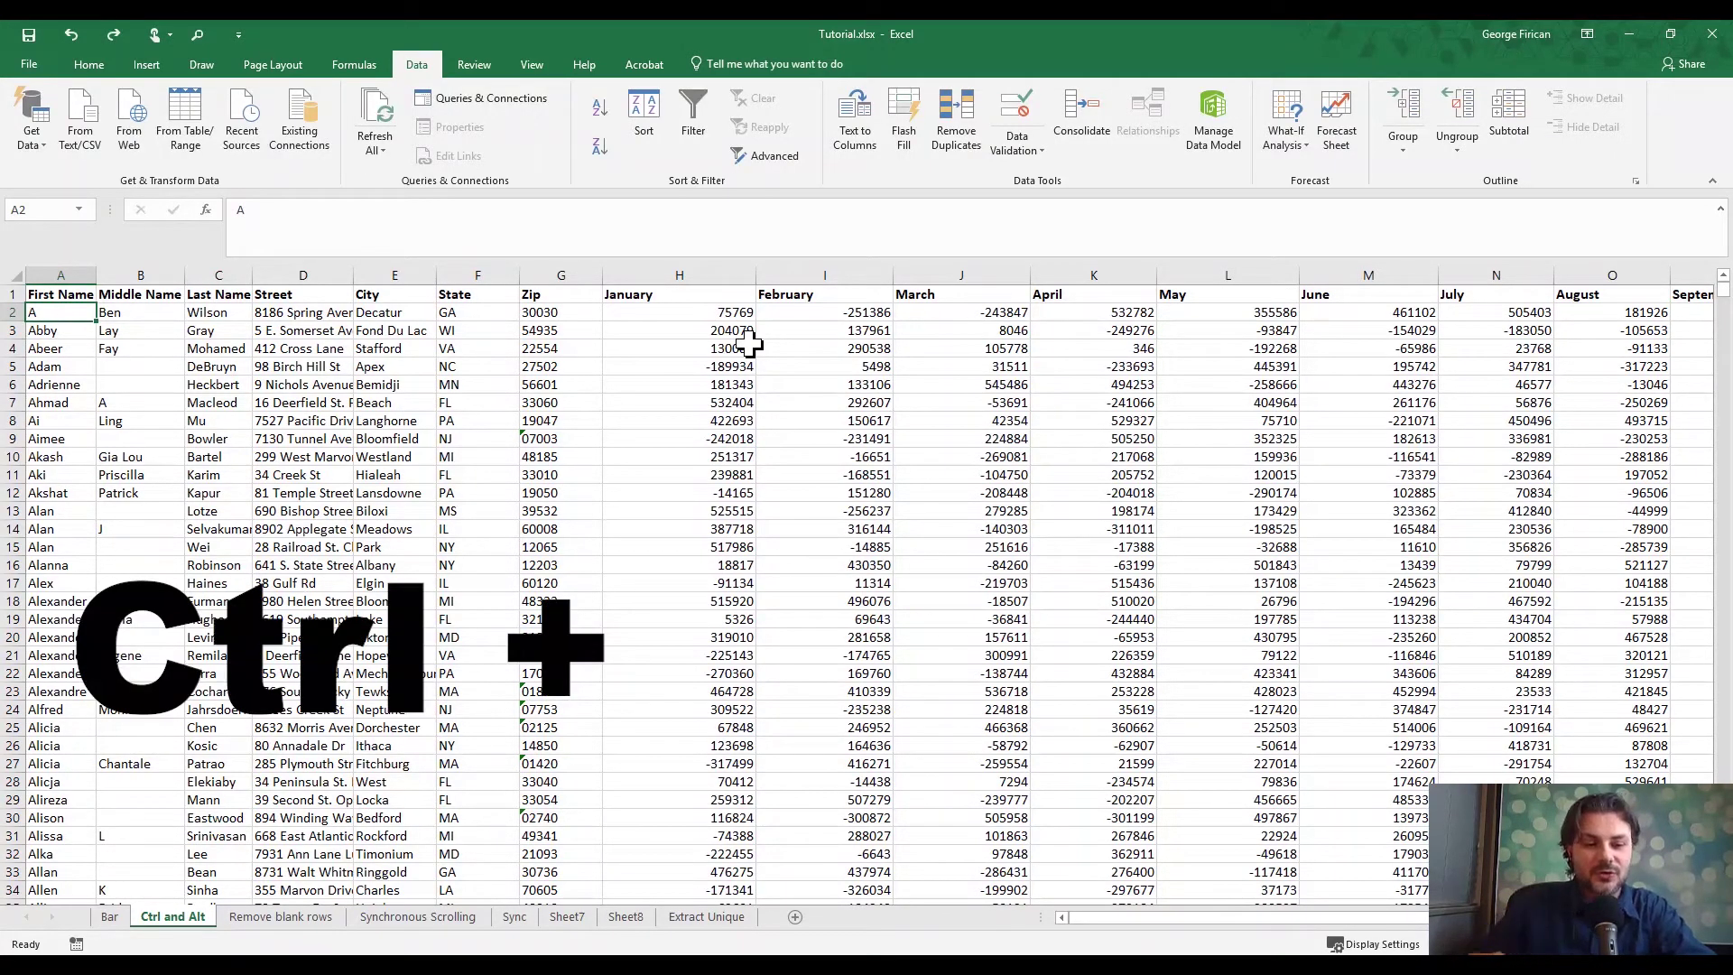
{"action": "key", "text": "ctrl+shift+Right"}
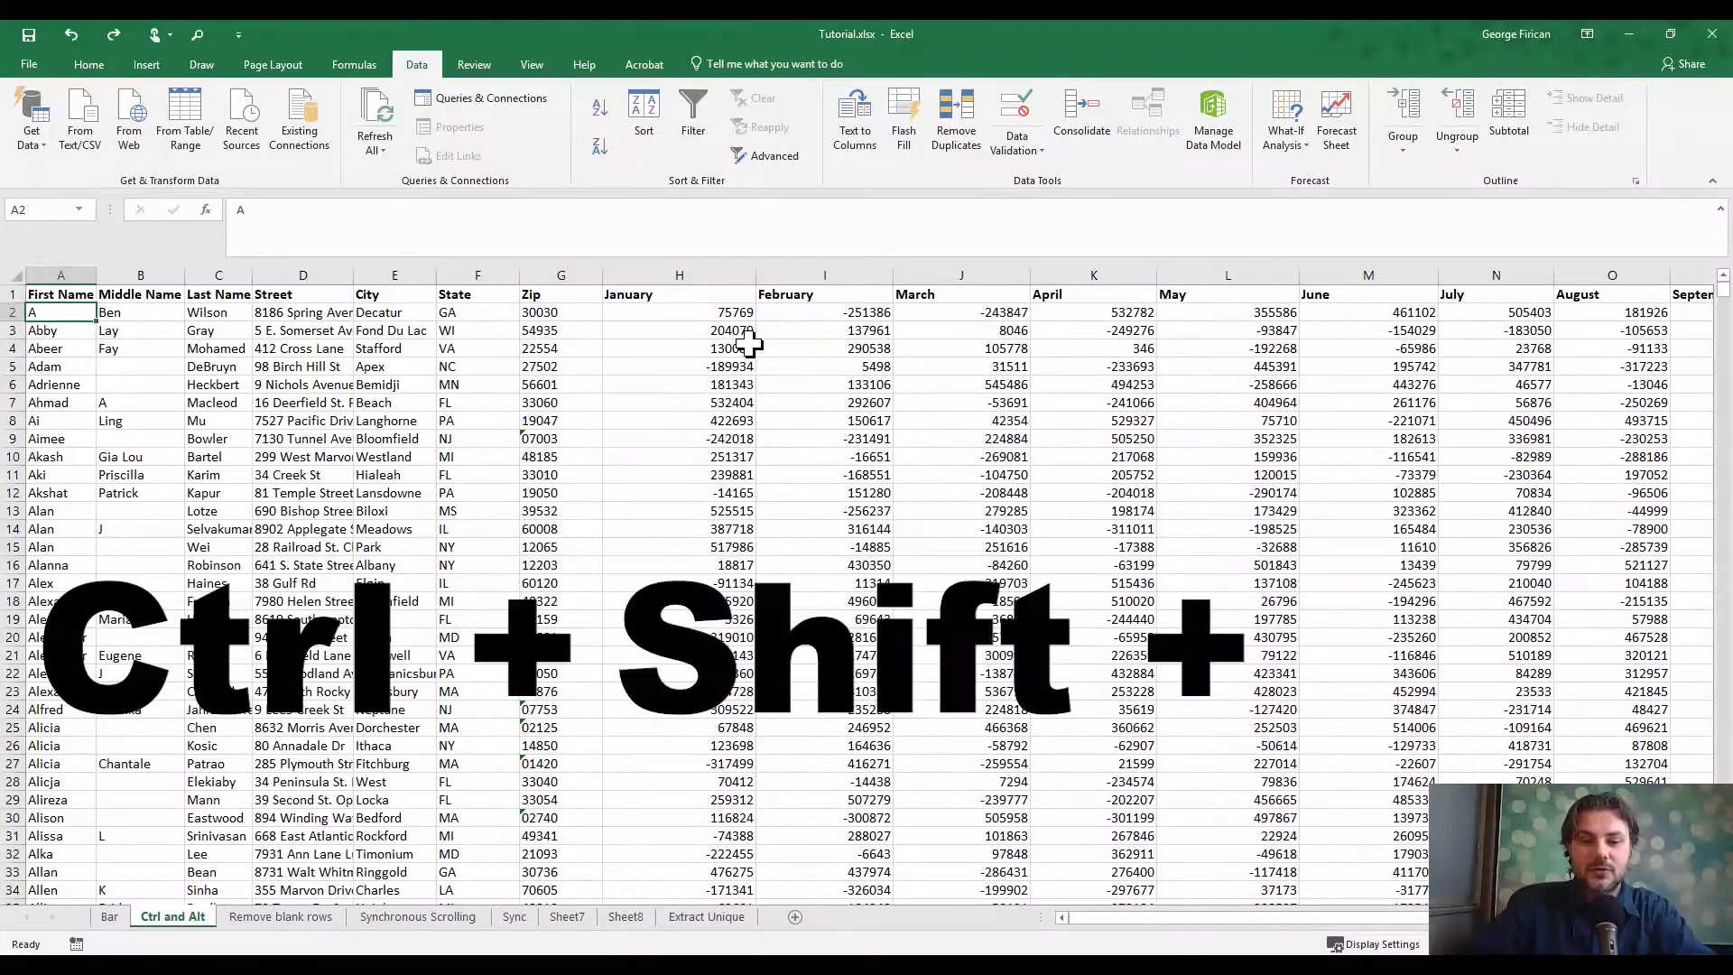
{"action": "key", "text": "ctrl+shift+End"}
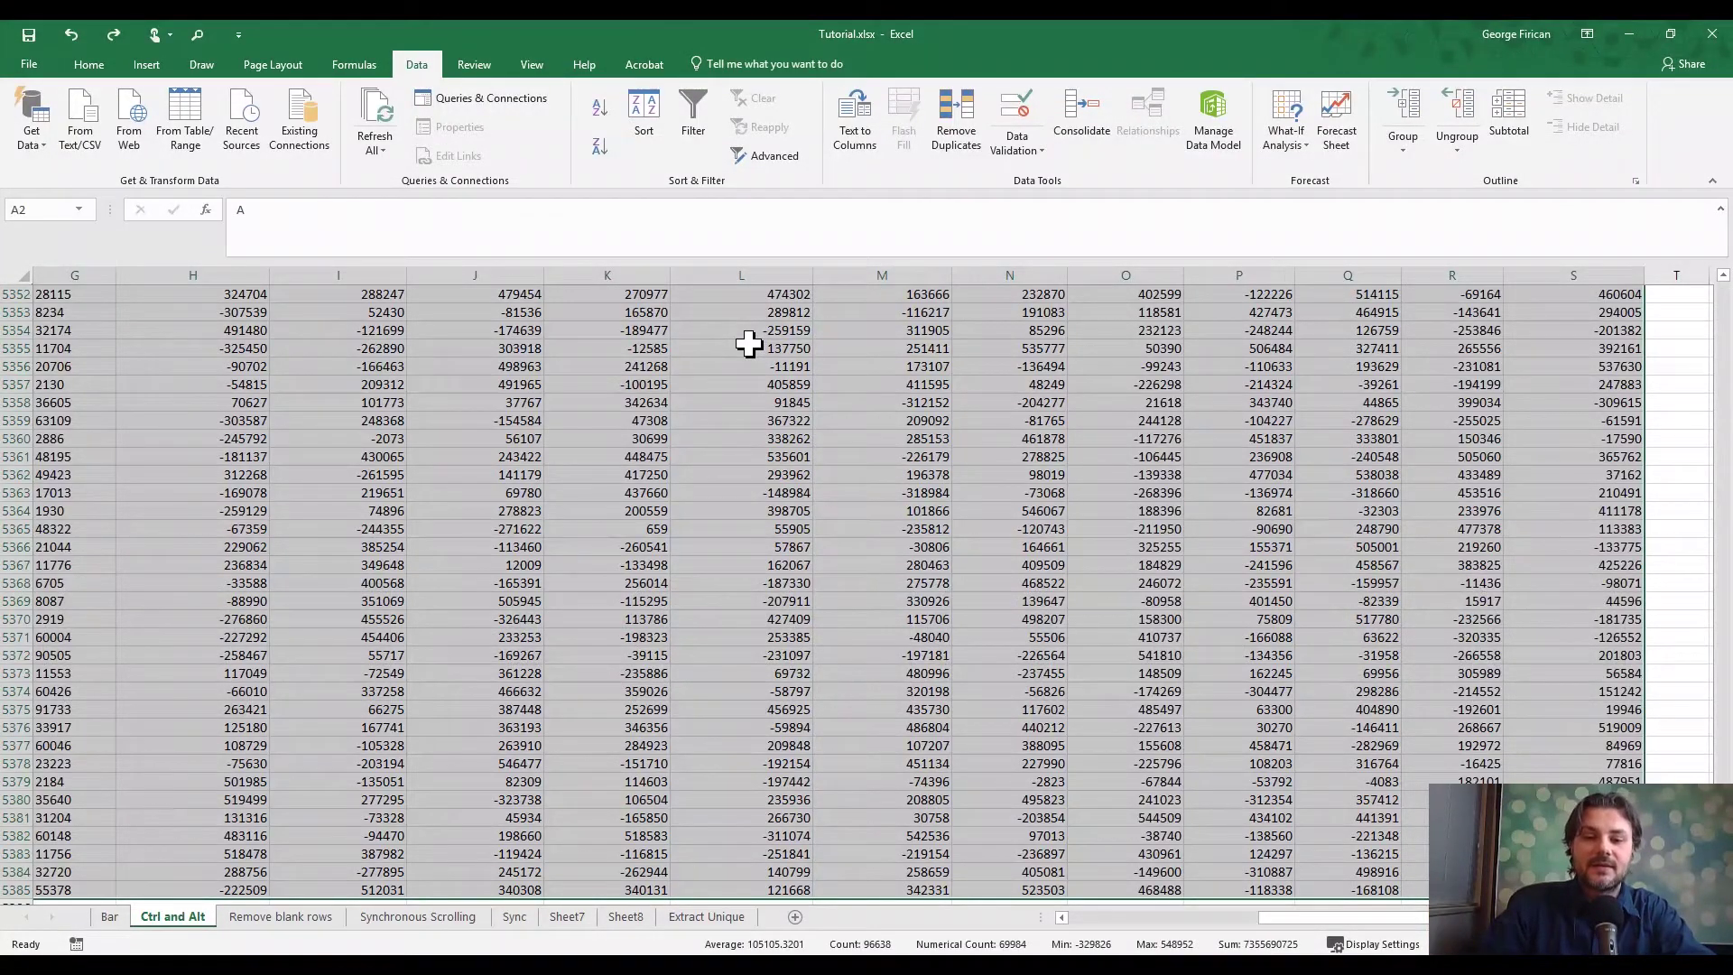
{"action": "key", "text": "ctrl+Home"}
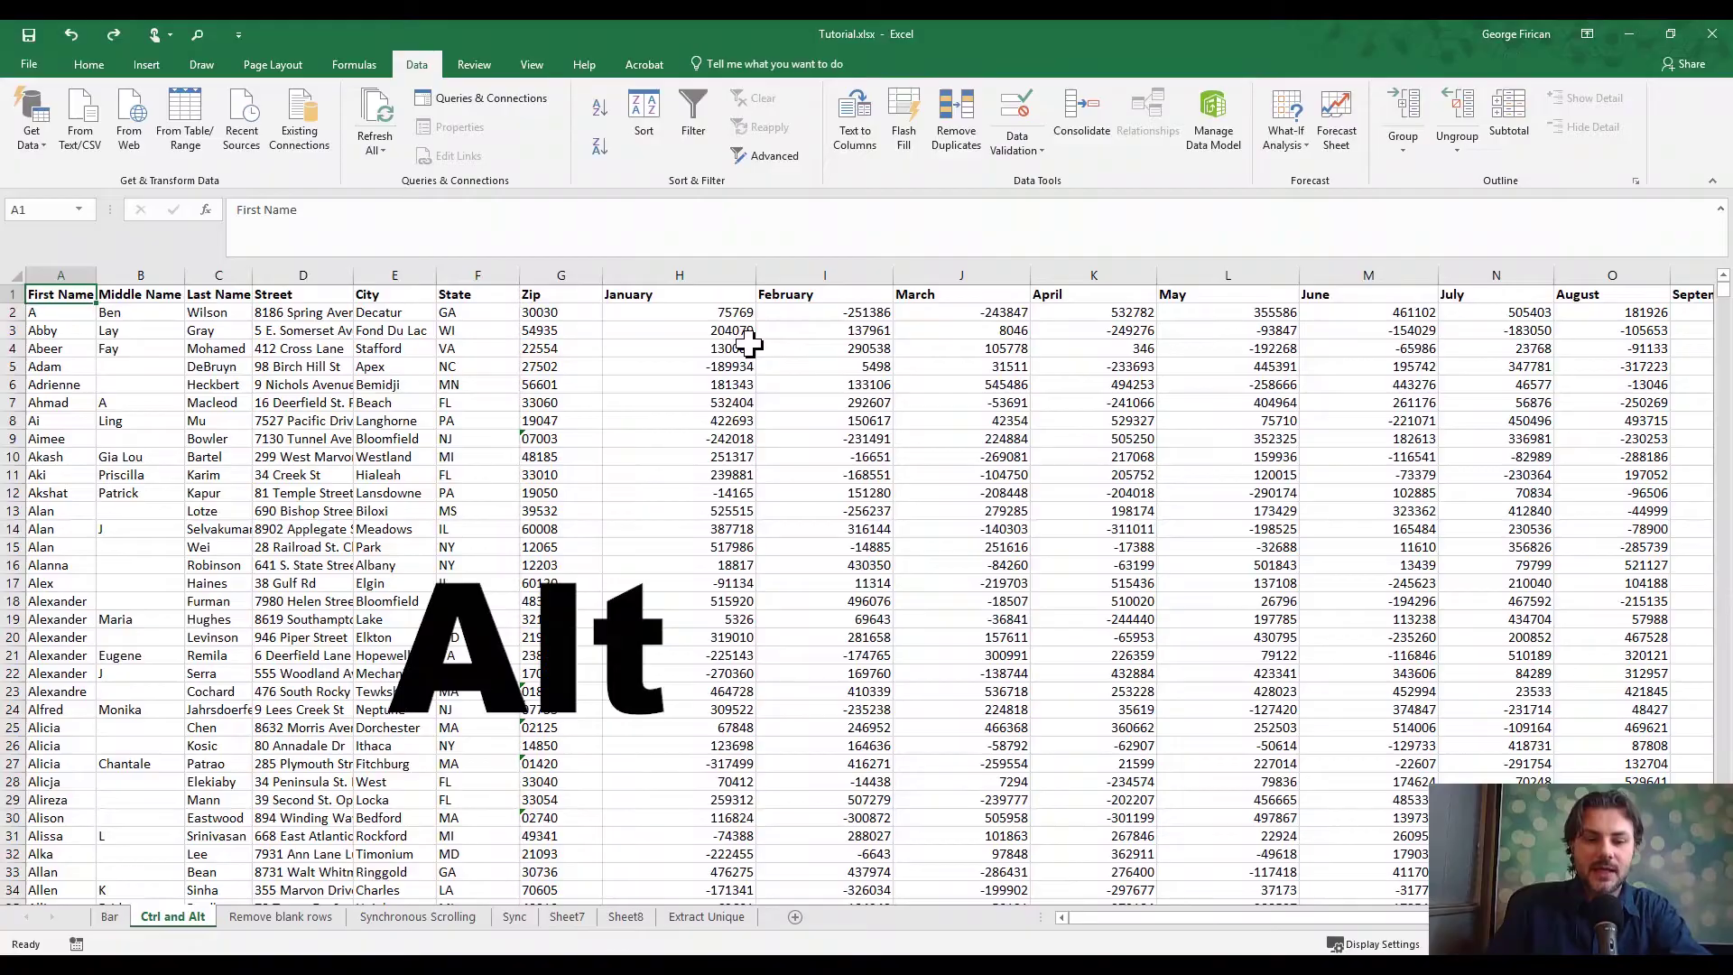
- Turn on the filter for the header row, remove it again, and select cell F5
{"action": "key", "text": "alt"}
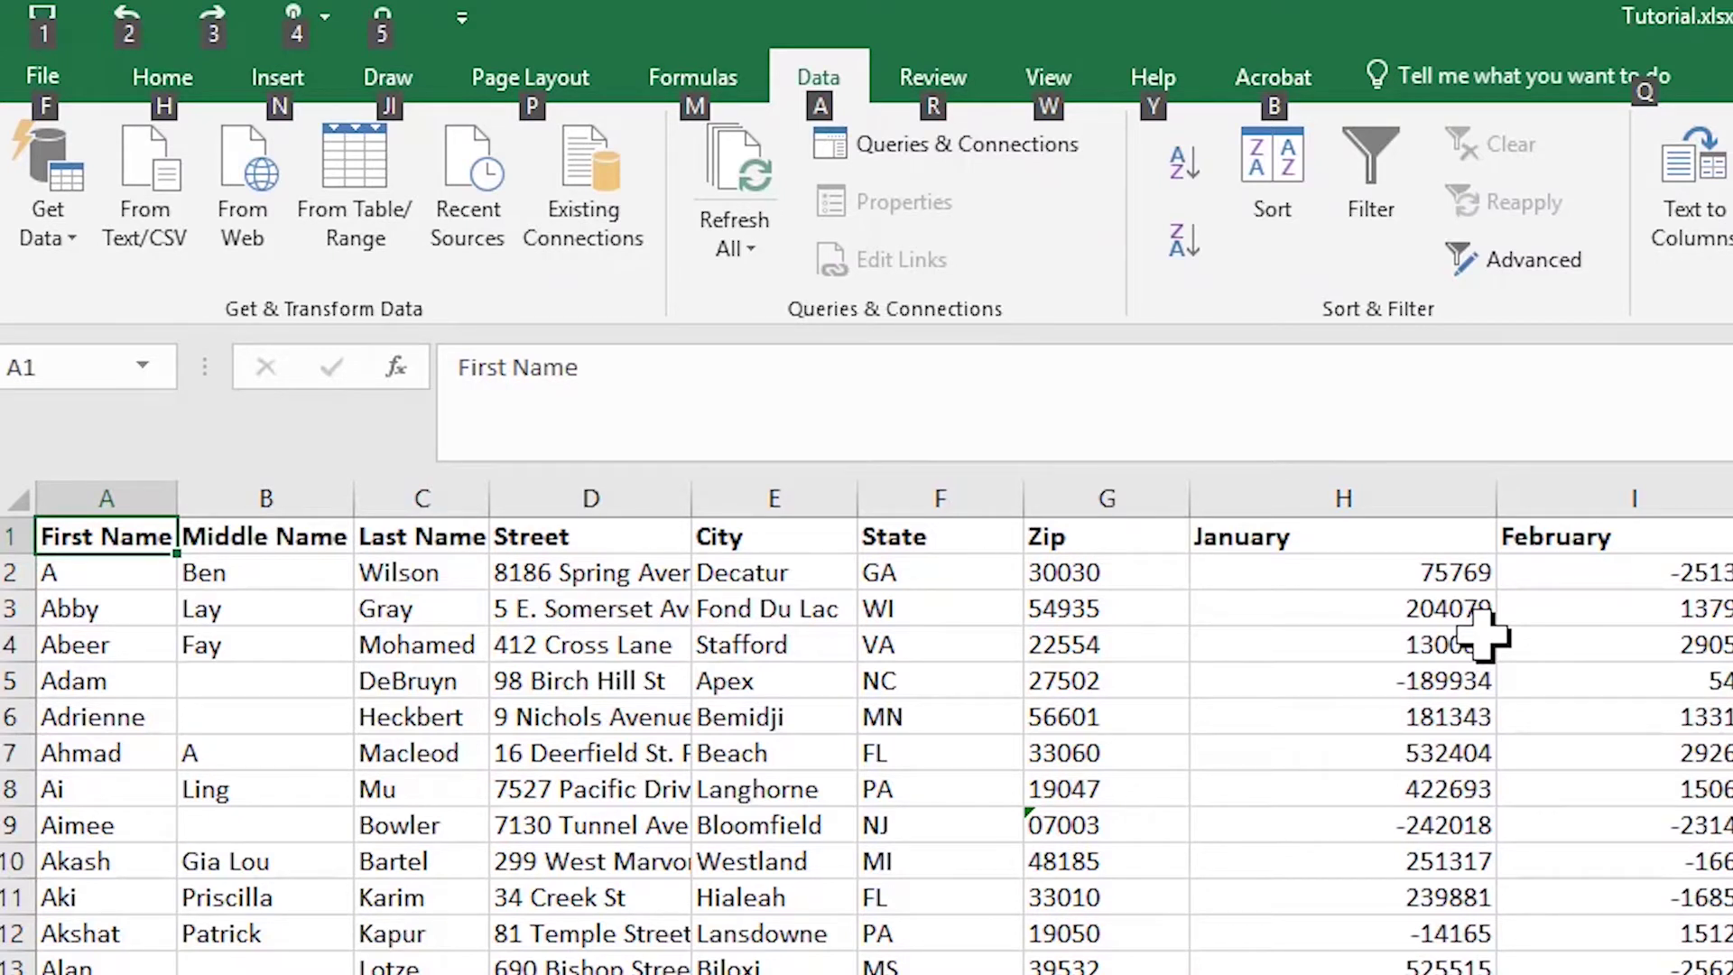
{"action": "key", "text": "alt"}
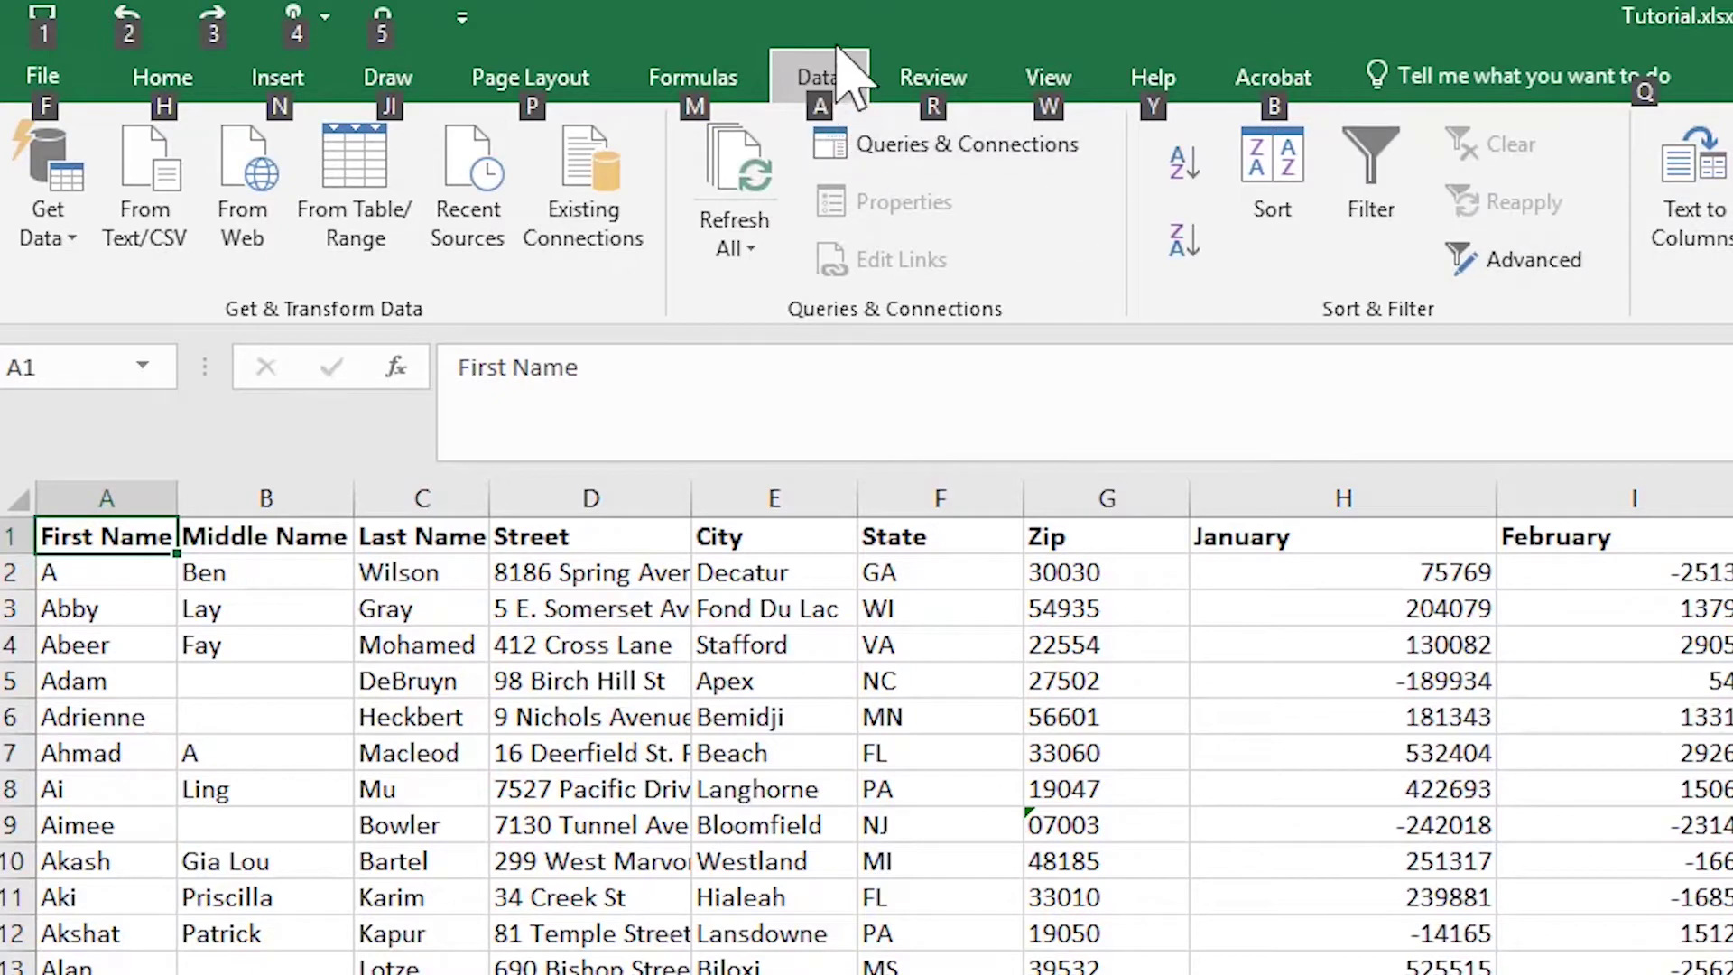
{"action": "left_click", "coordinate": [830, 86]}
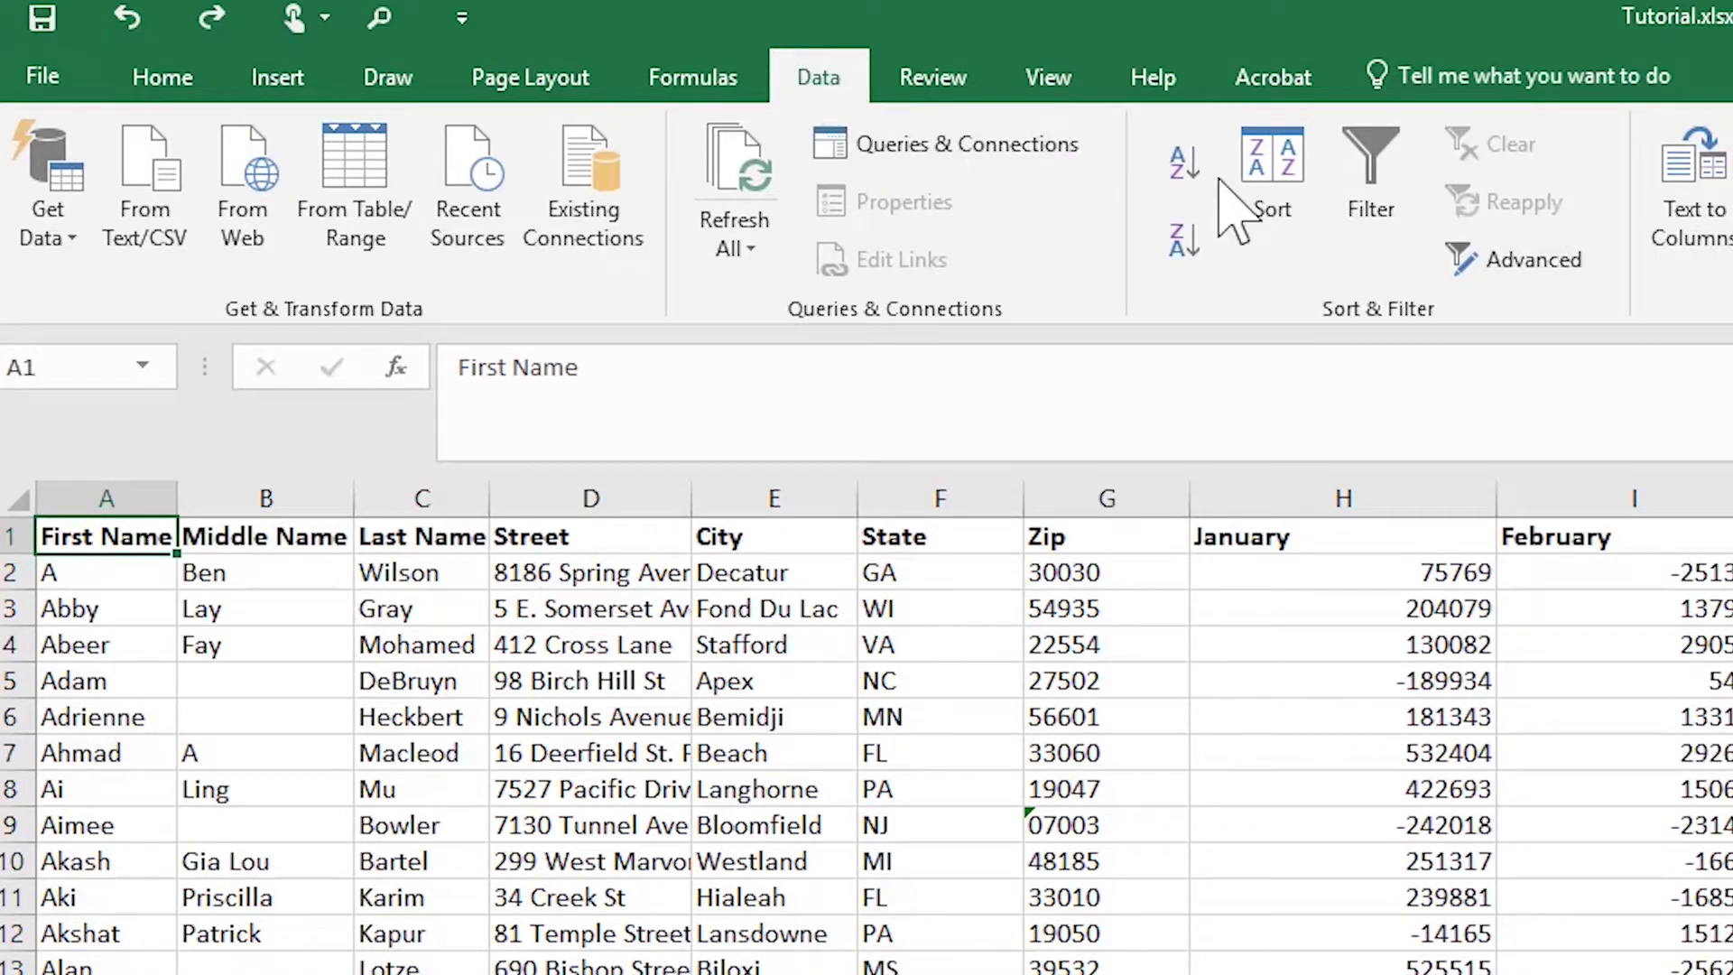
{"action": "left_click", "coordinate": [1395, 230]}
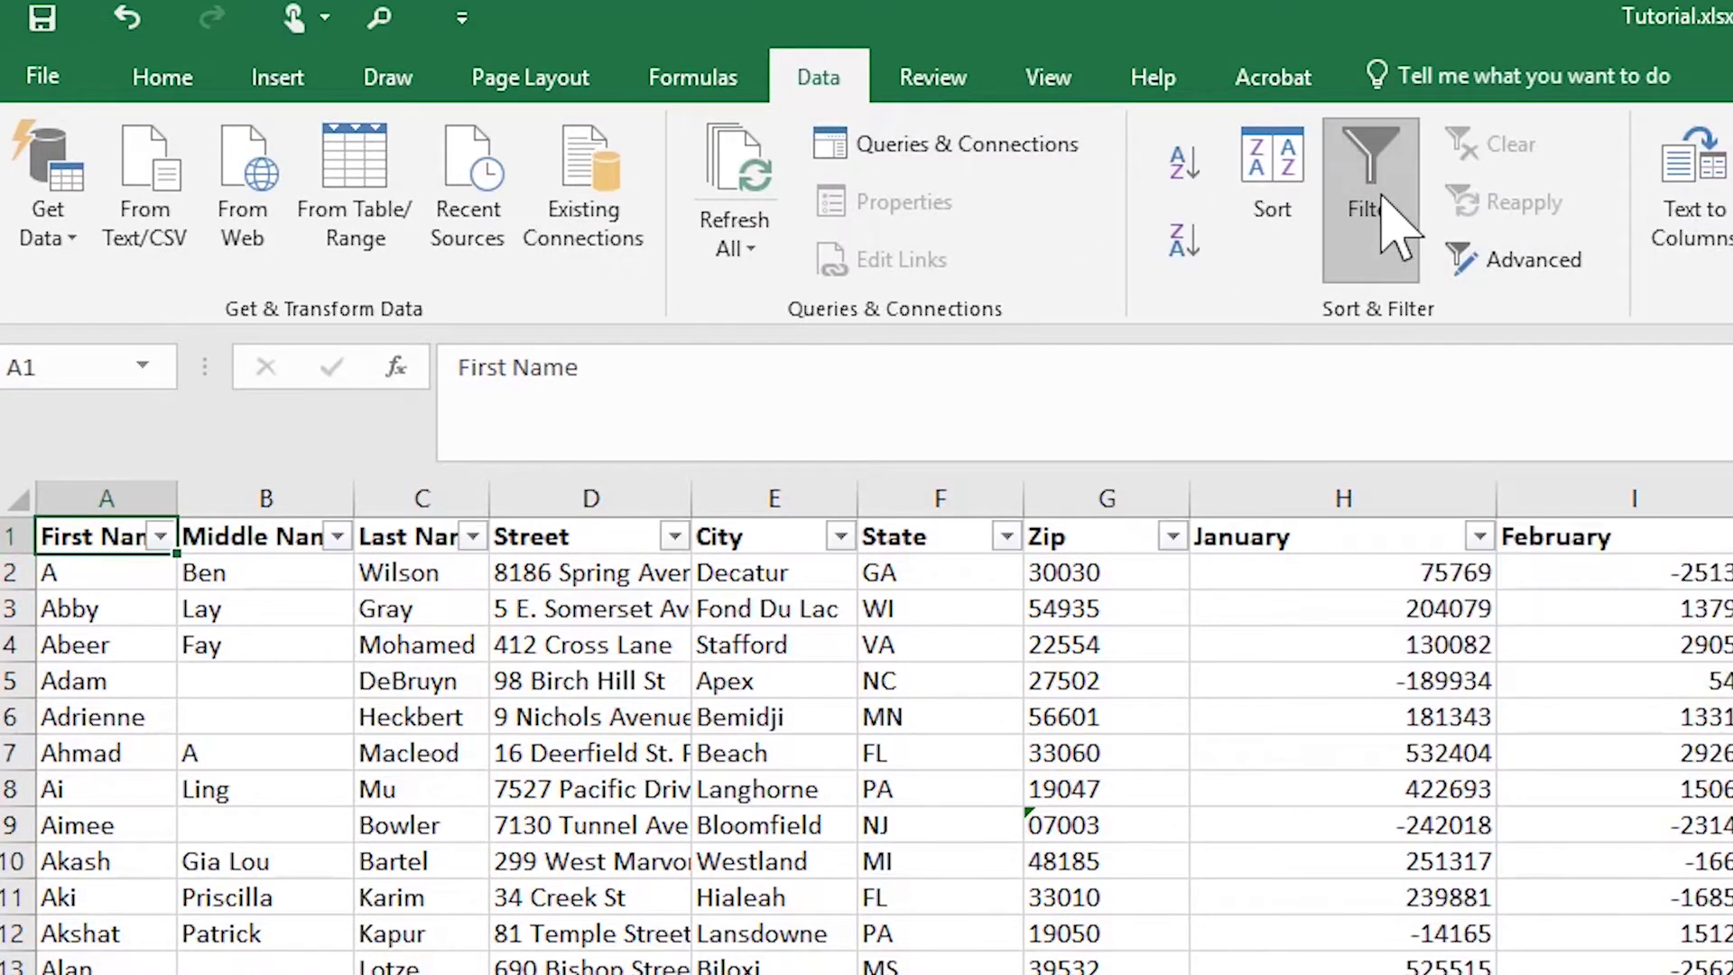
{"action": "left_click", "coordinate": [1391, 231]}
{"action": "left_click", "coordinate": [959, 672]}
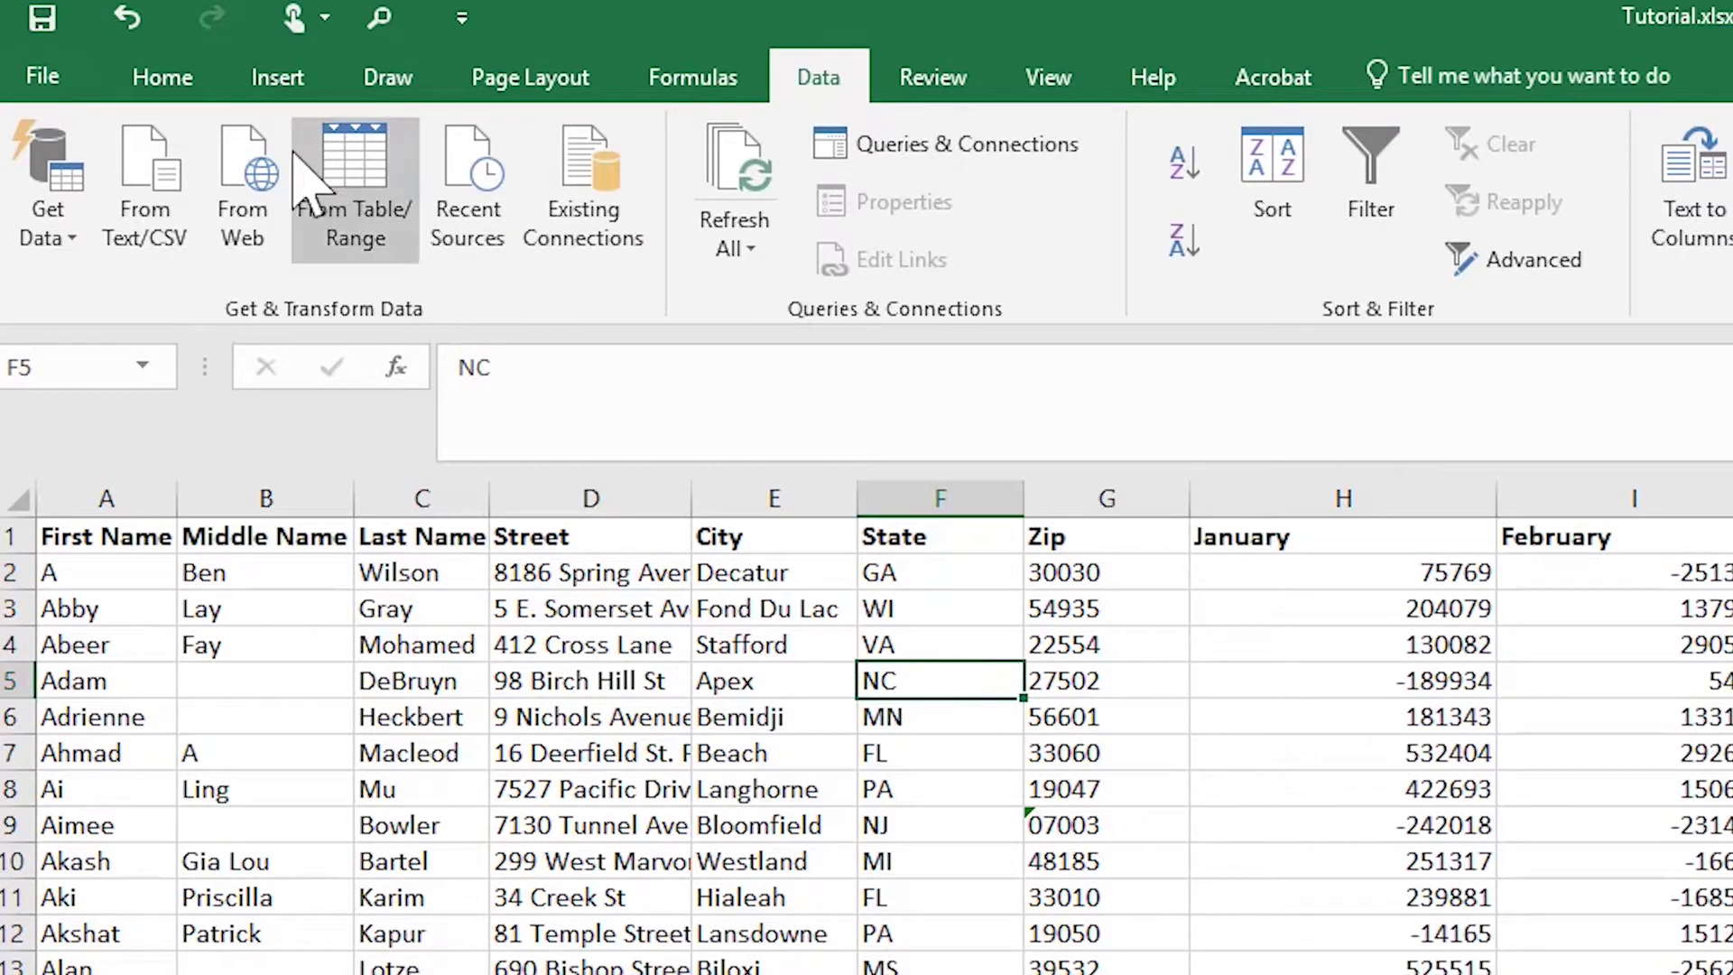
- Select cell F7 in the State column and turn on the filter for the data's header row
{"action": "left_click", "coordinate": [136, 83]}
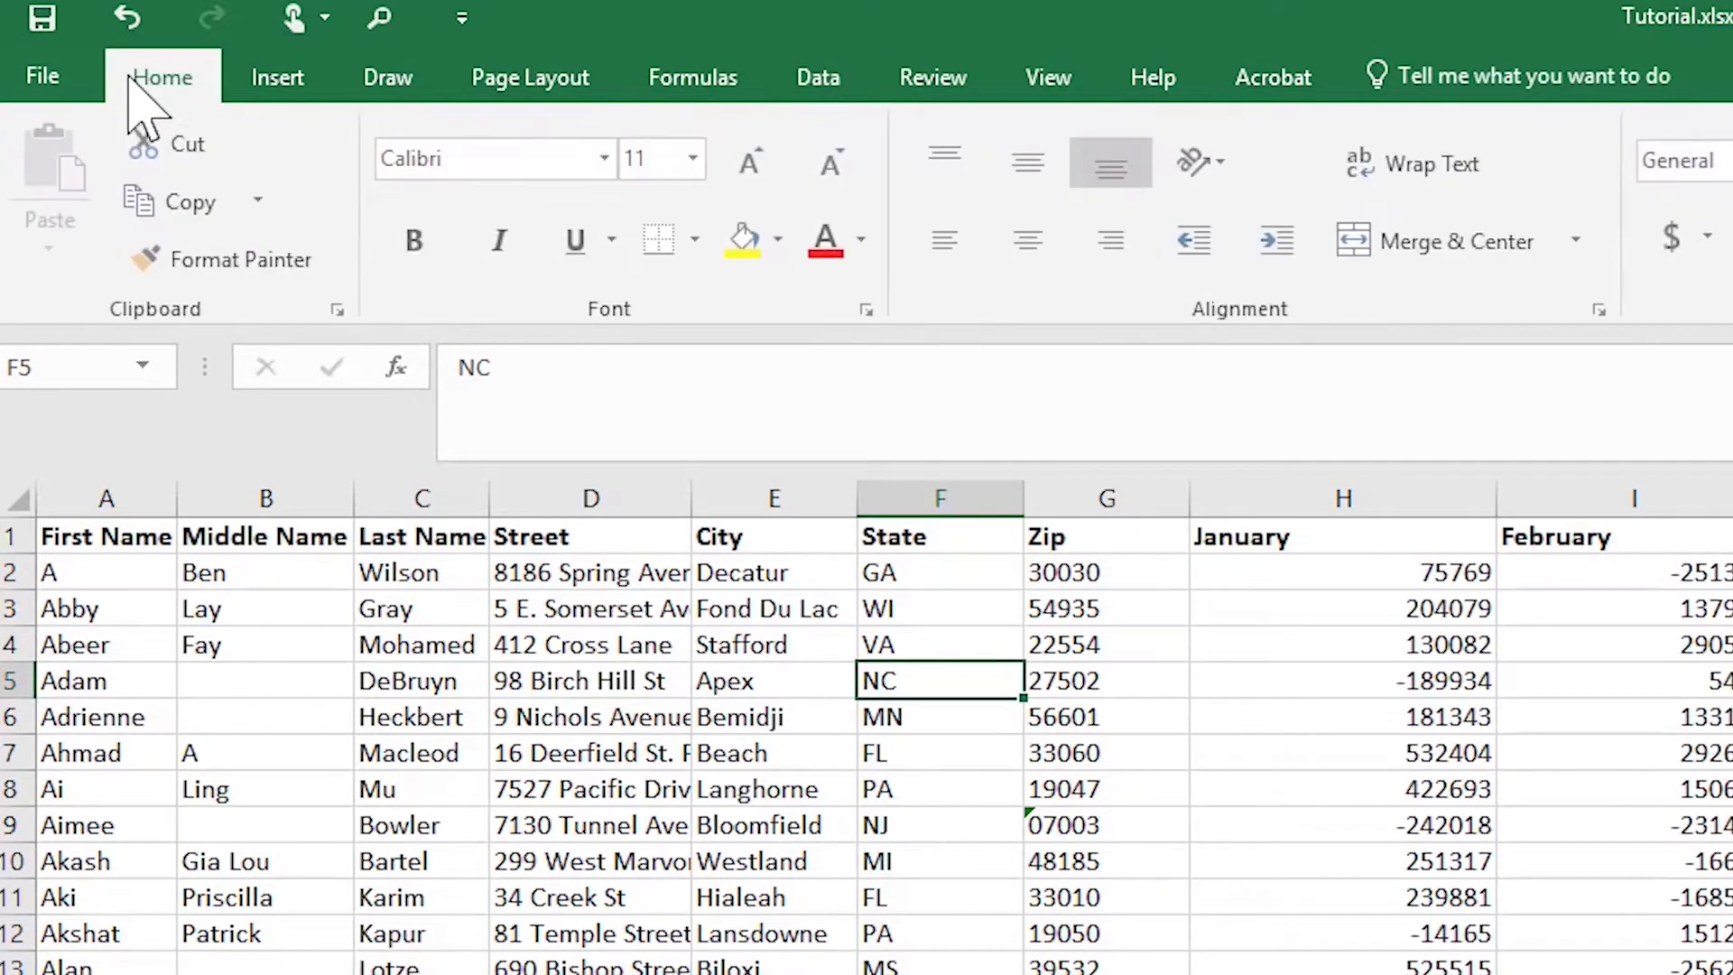
{"action": "left_click", "coordinate": [916, 763]}
{"action": "key", "text": "alt"}
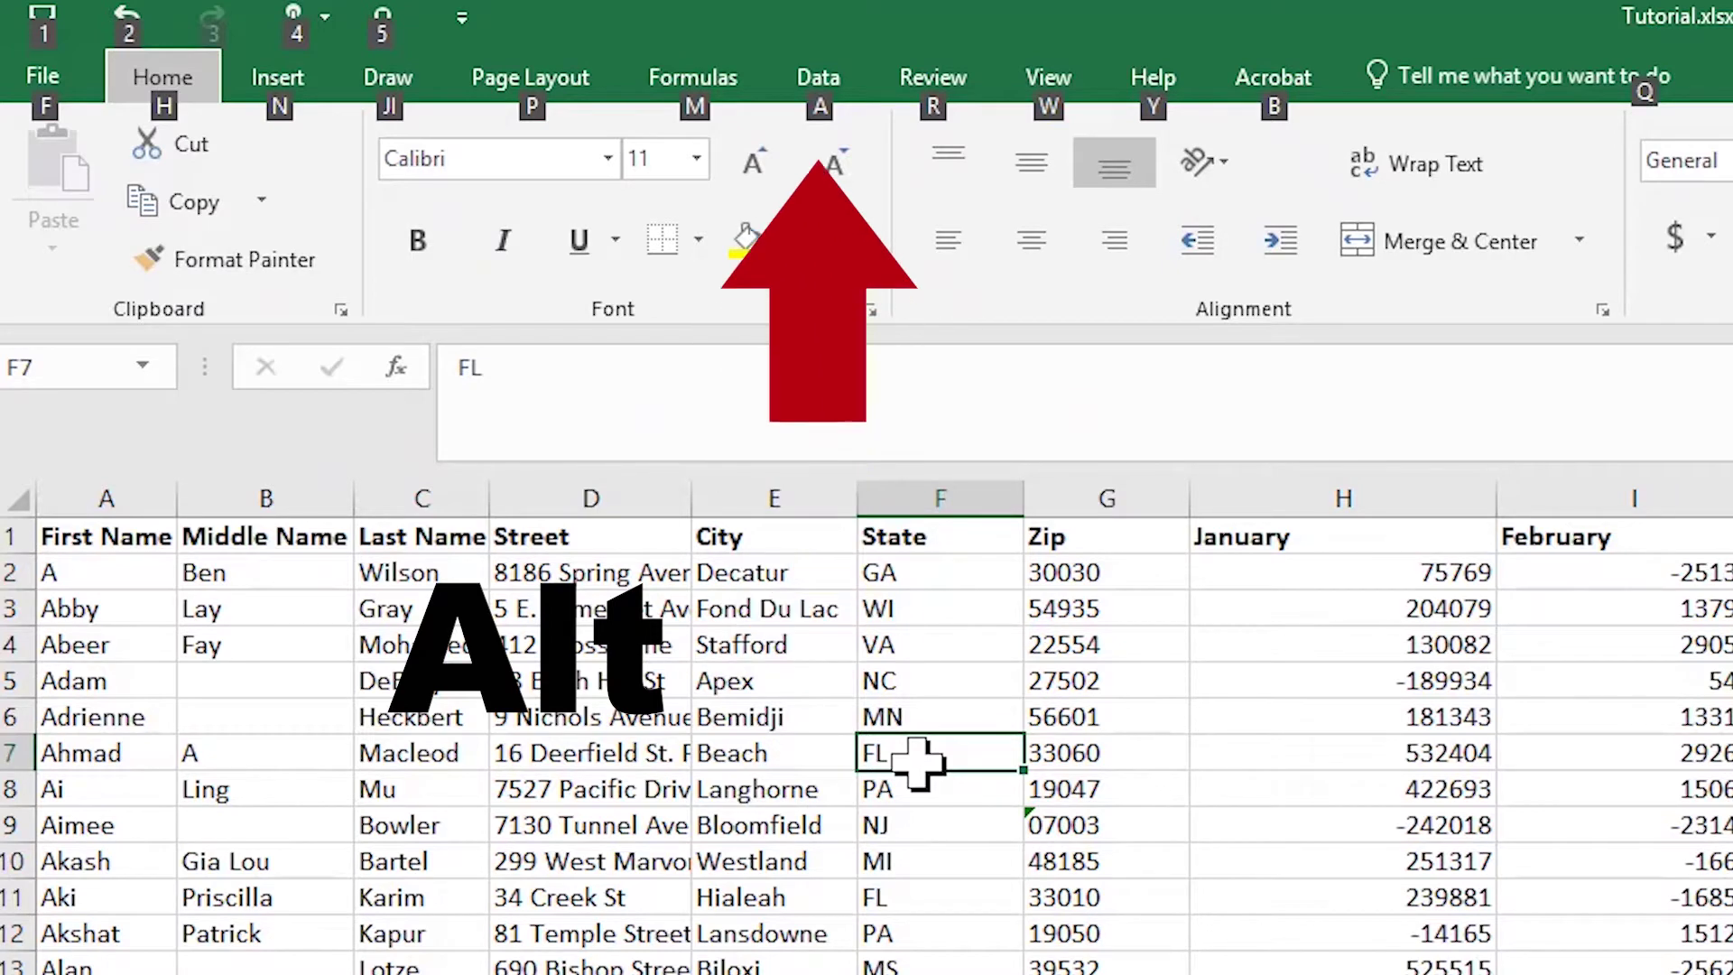
{"action": "key", "text": "a"}
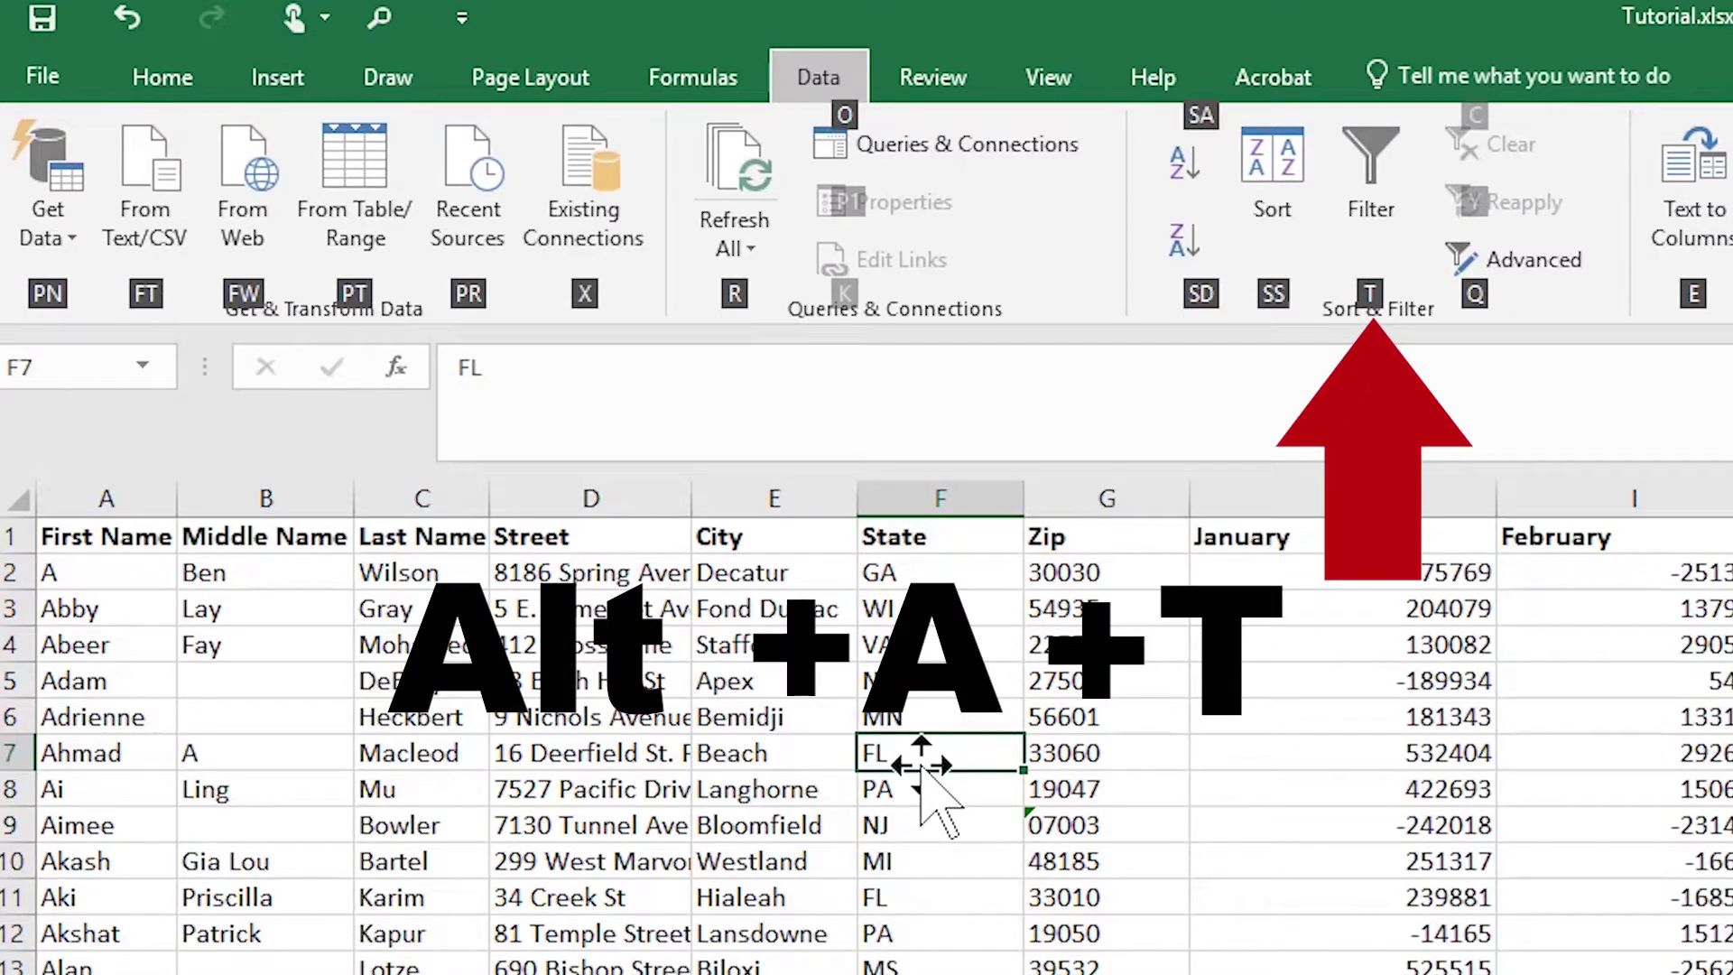
{"action": "key", "text": "t"}
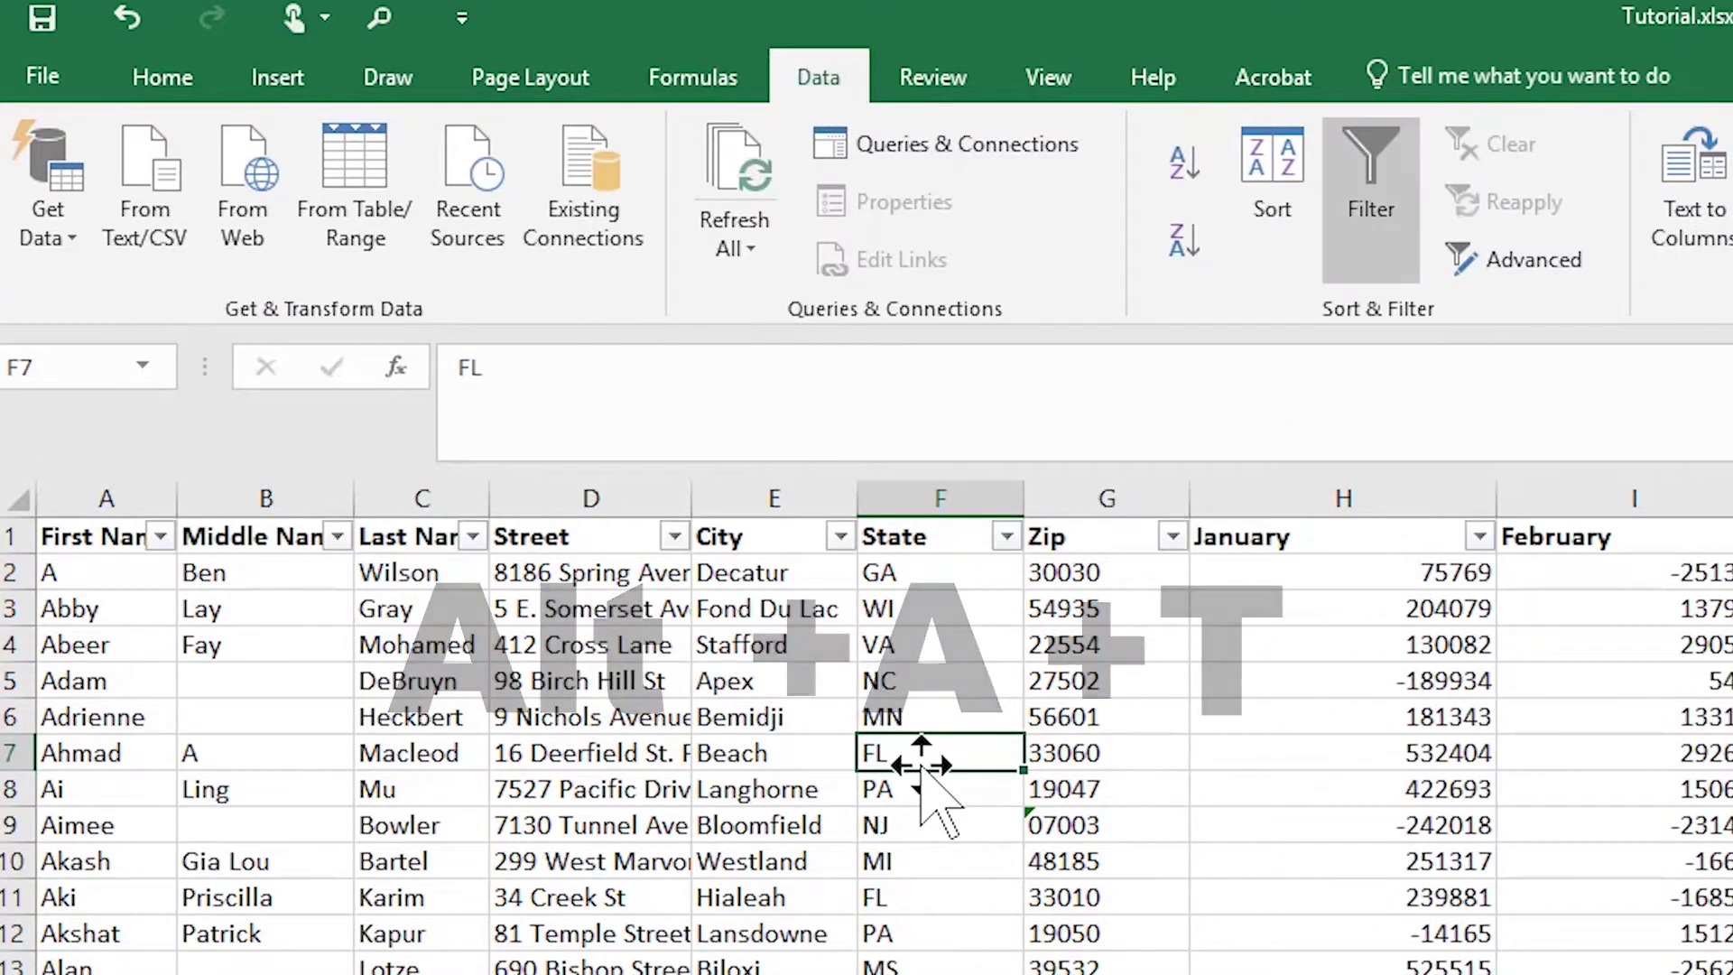